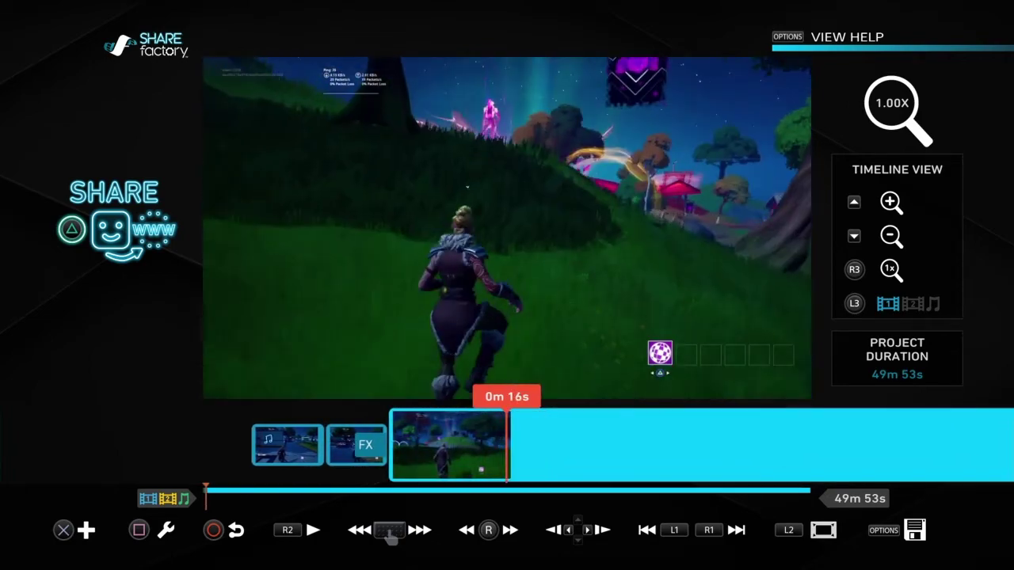
Split the gameplay clip at about 0m 16s.
key("Return")
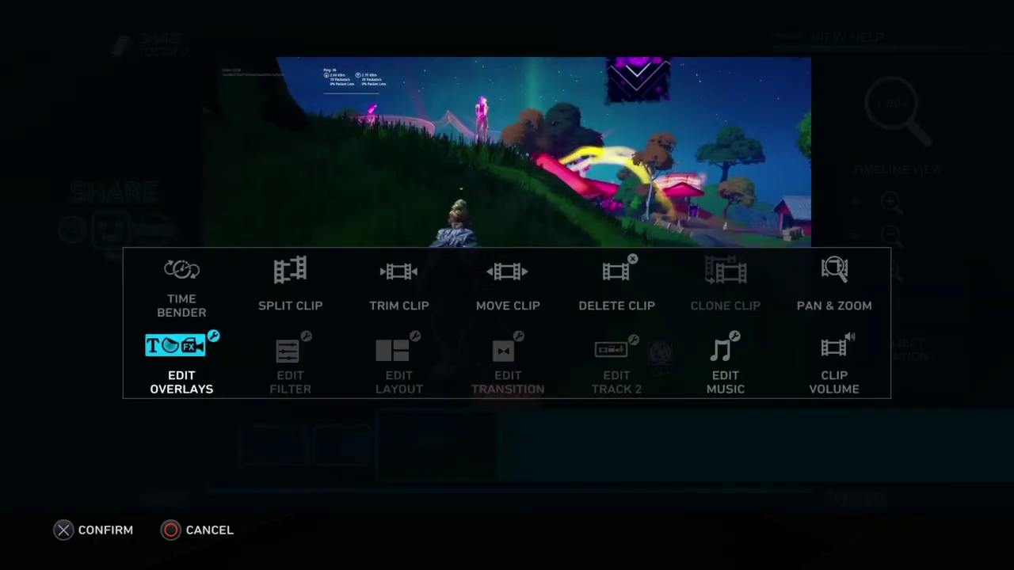
key("Up")
key("Right")
key("Return")
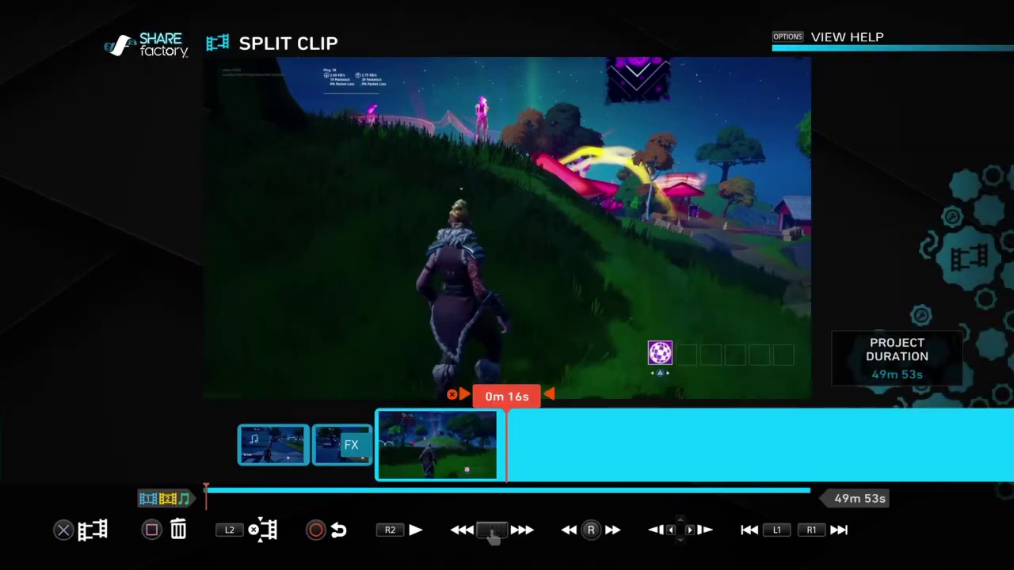
key("Return")
key("Return")
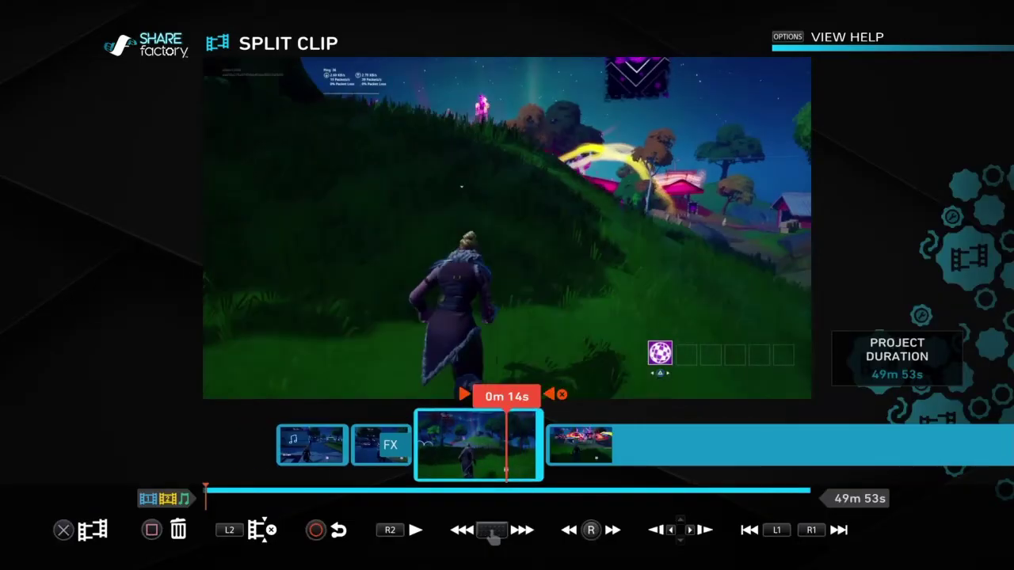
key("Escape")
Add a letterbox layout with black bars above and below the picture to the clip that ends at the new split.
key("Return")
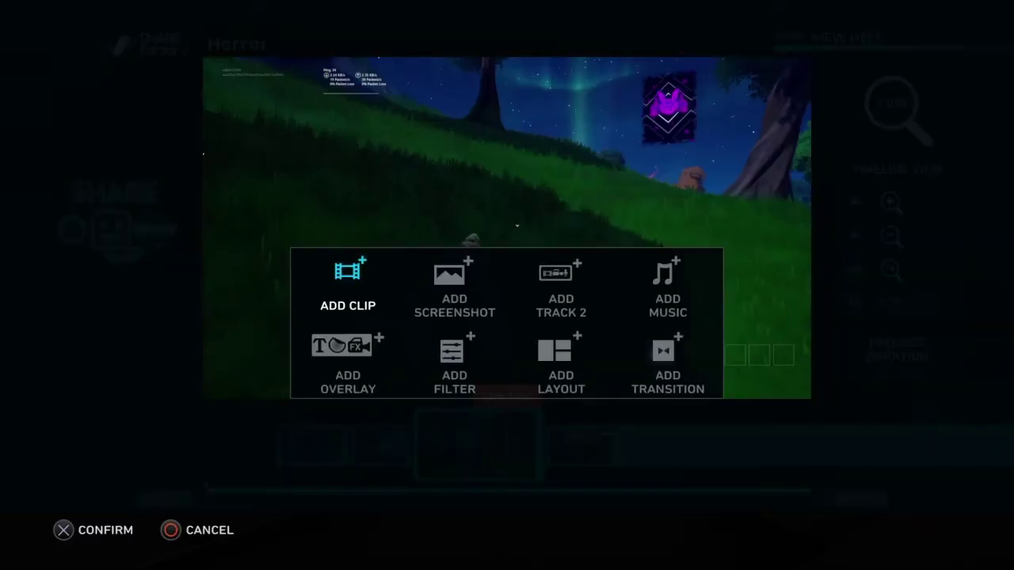
key("Down")
key("Right")
key("Right")
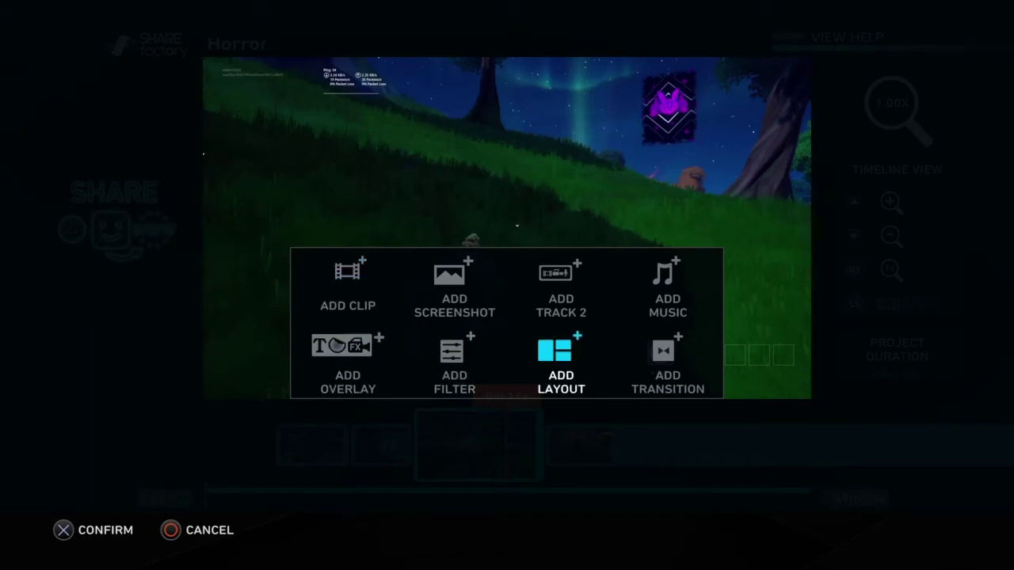
key("Return")
key("Down")
key("Down")
key("Right")
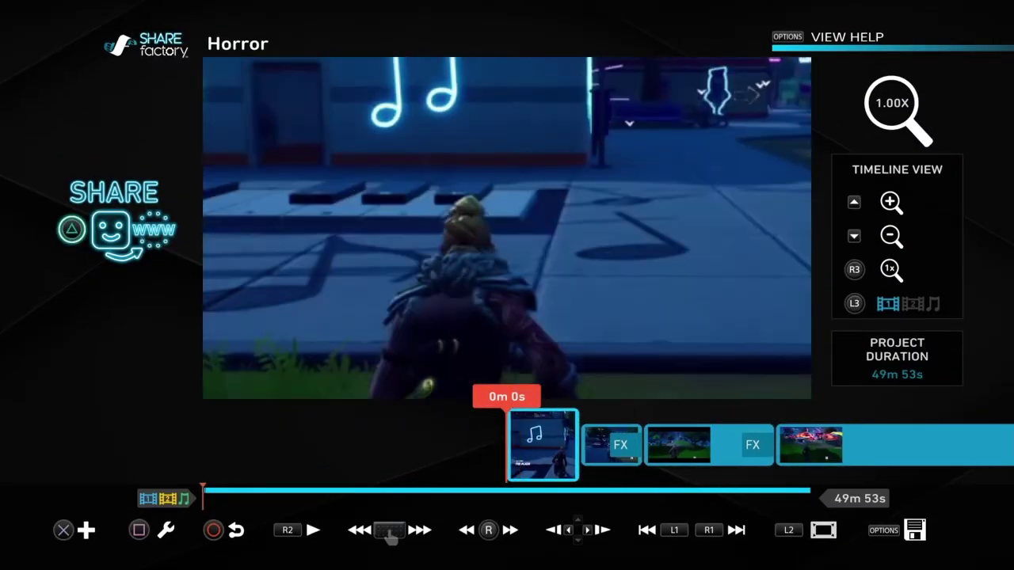
Play the project from the beginning to check the letterboxed clip, and return the playhead to that clip's start at 0m 8s.
key("space")
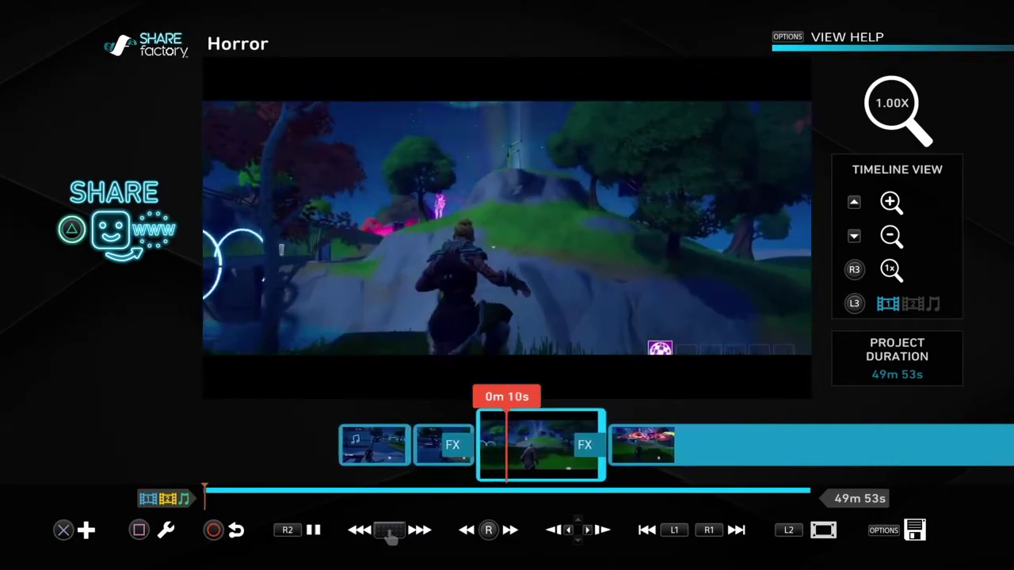
key("R2")
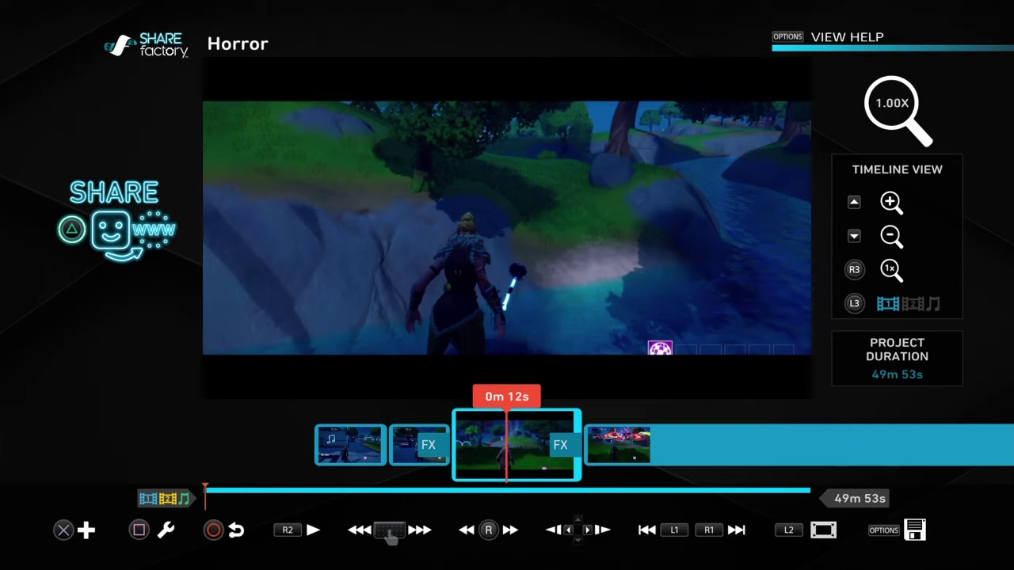
key("Left")
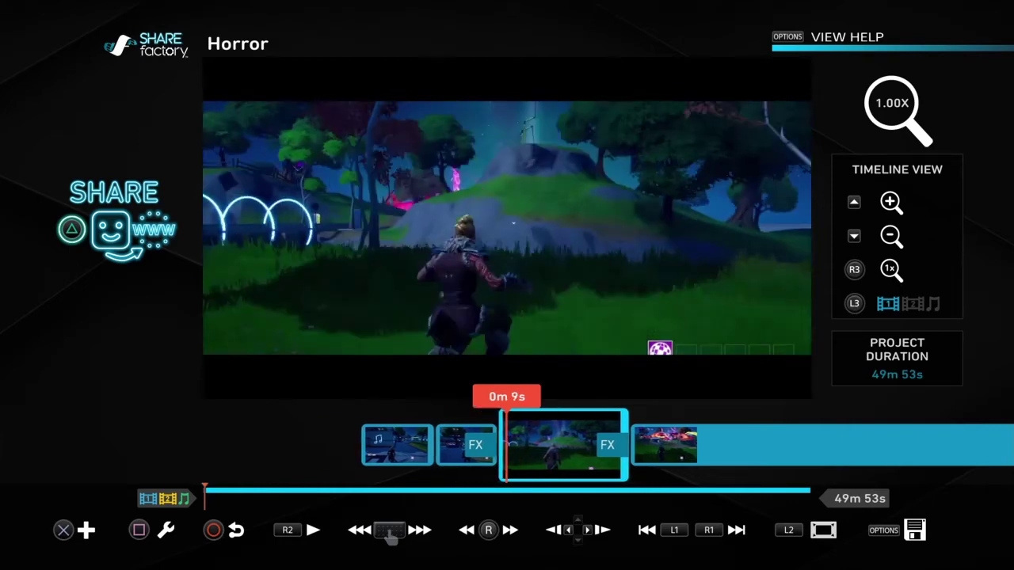
key("Right")
key("Left")
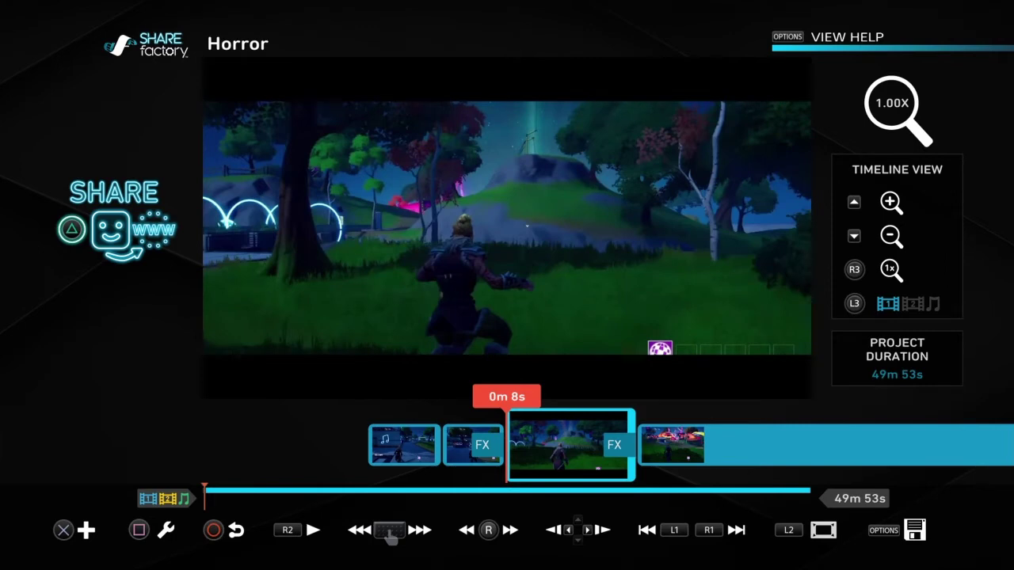
key("Return")
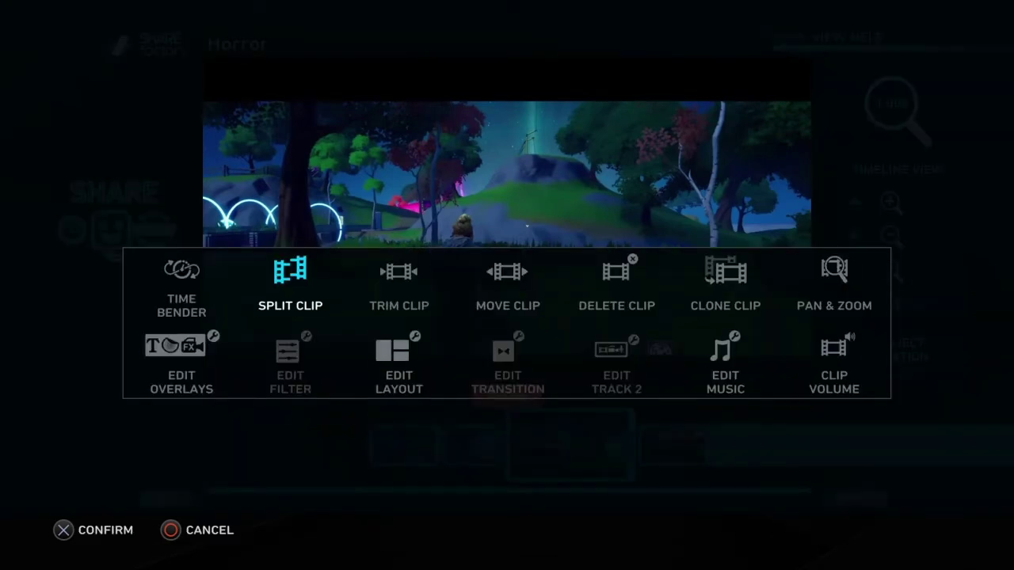
key("Escape")
key("Return")
key("Escape")
Preview the music track TmpstDgweedUNMSTRD1 and add it to the timeline at the letterboxed clip's start.
key("Return")
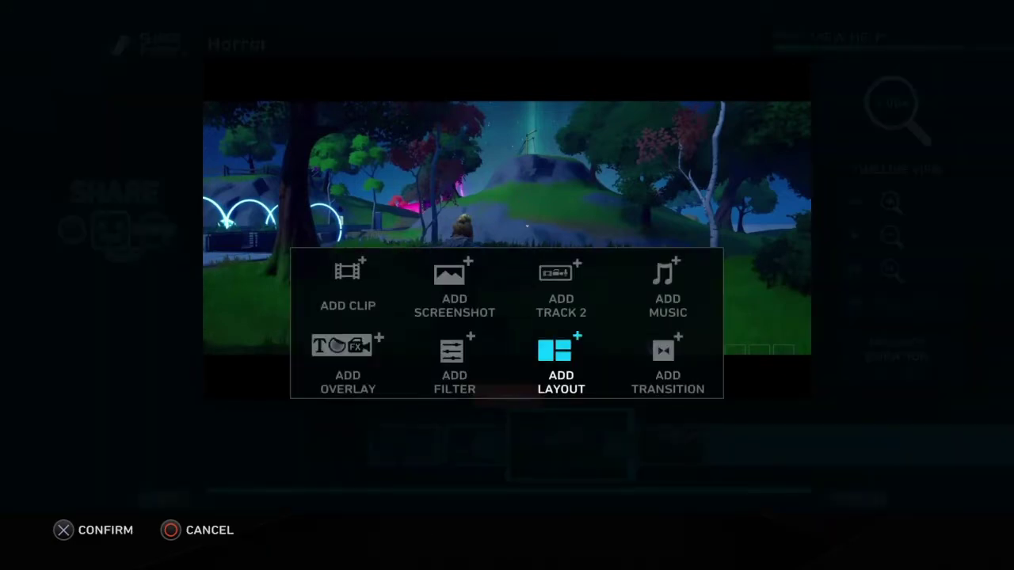
key("Right")
key("Up")
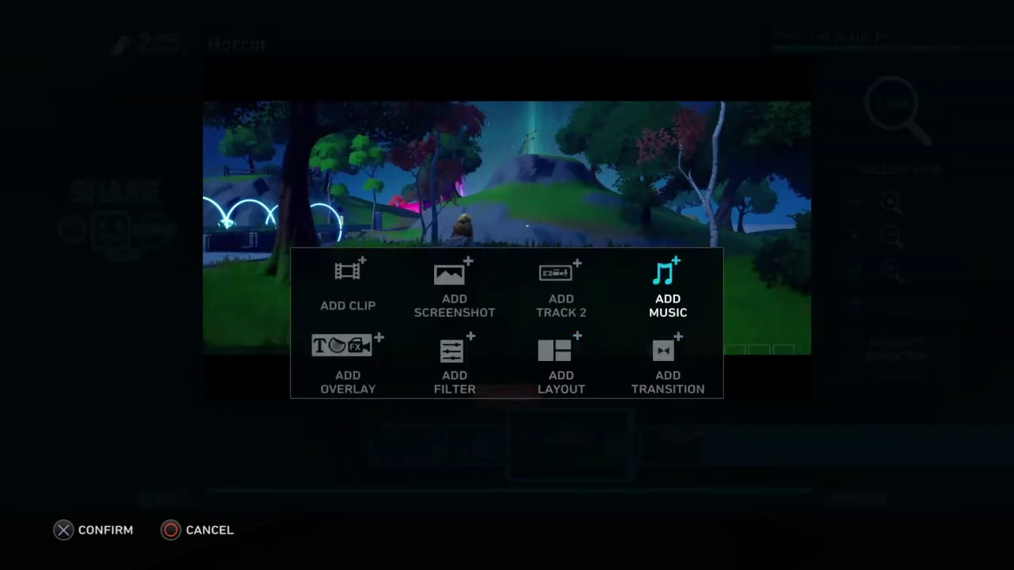
key("Return")
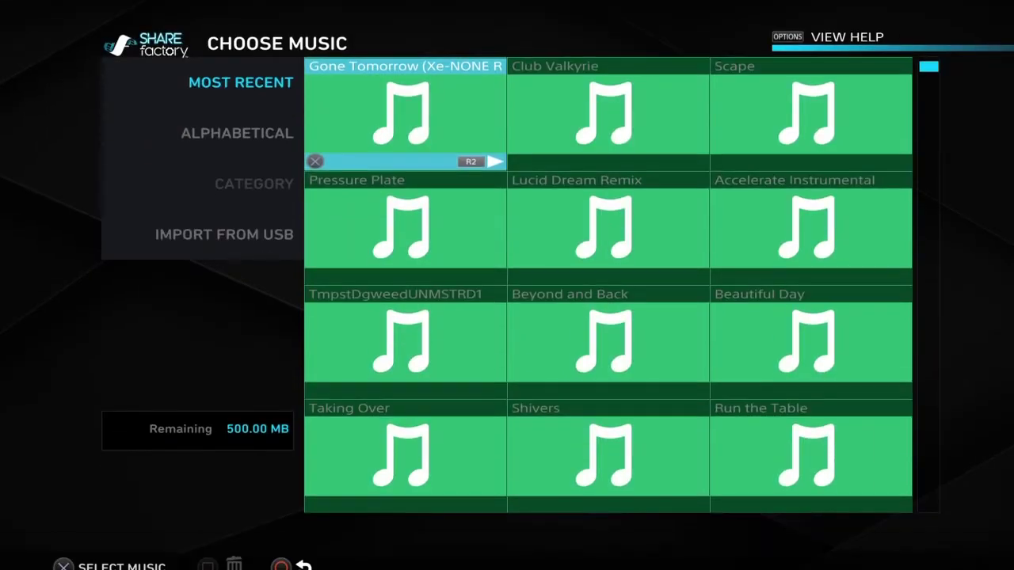
key("Right")
key("Left")
key("Right")
key("Right")
key("Left")
key("Down")
key("Left")
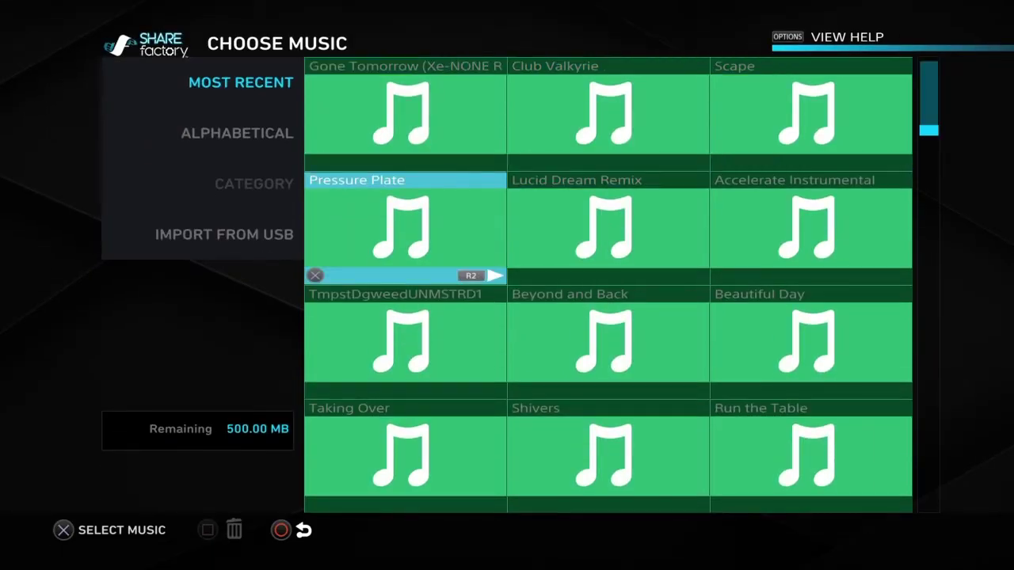
key("Down")
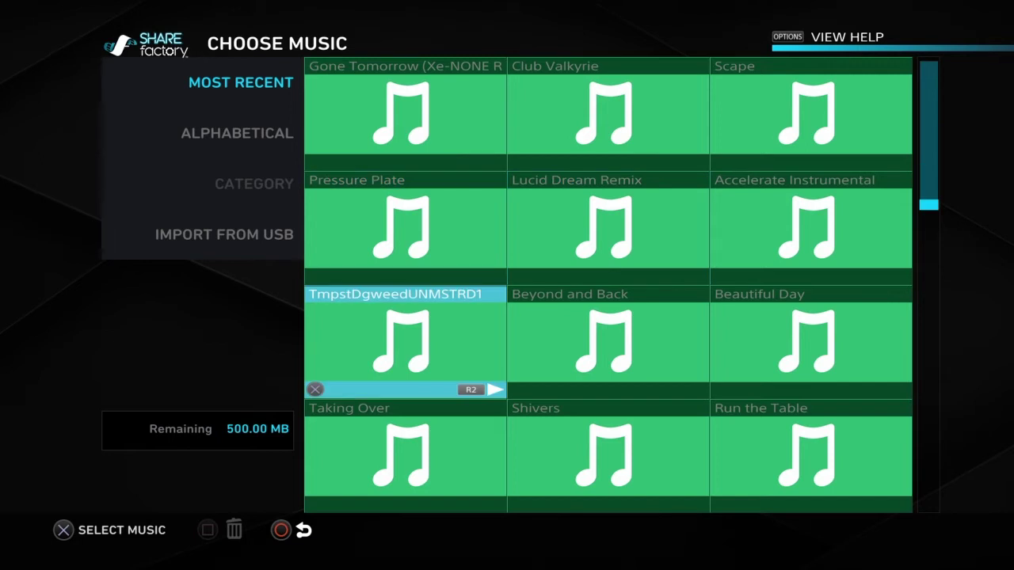
key("R2")
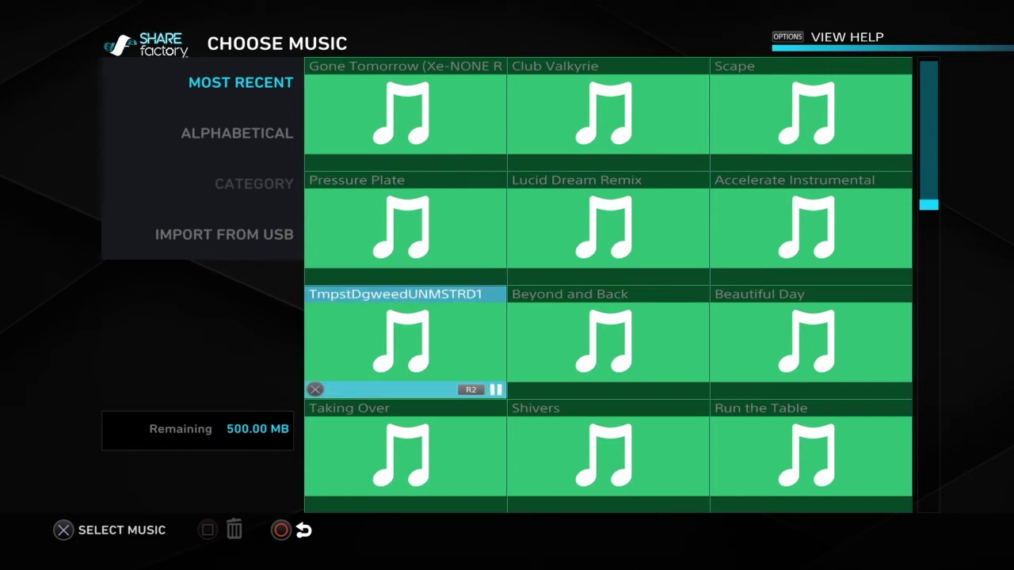
key("R2")
key("Return")
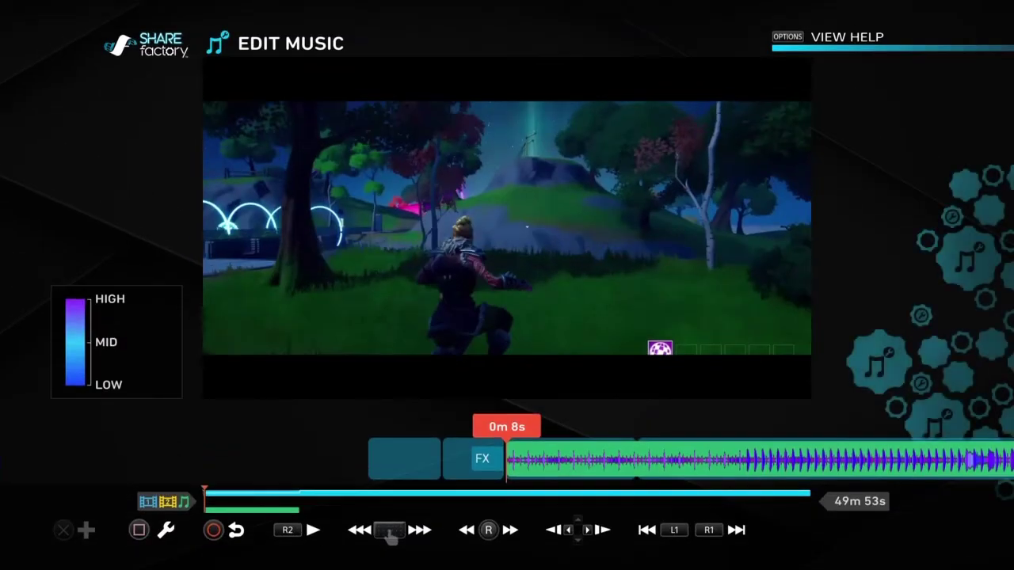
Split the music track at the end of the letterboxed clip, at about 0m 16s.
key("Right")
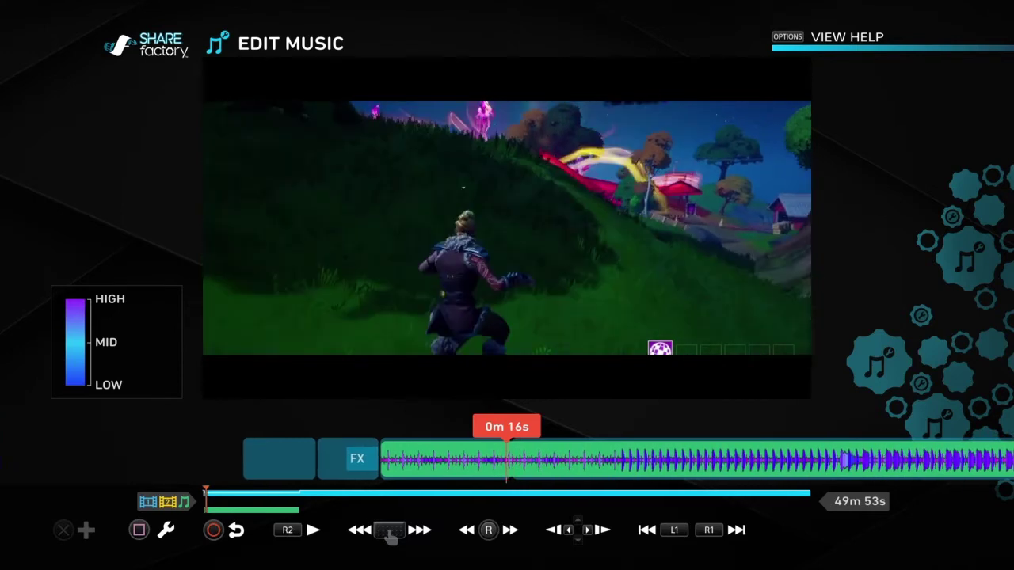
key("Return")
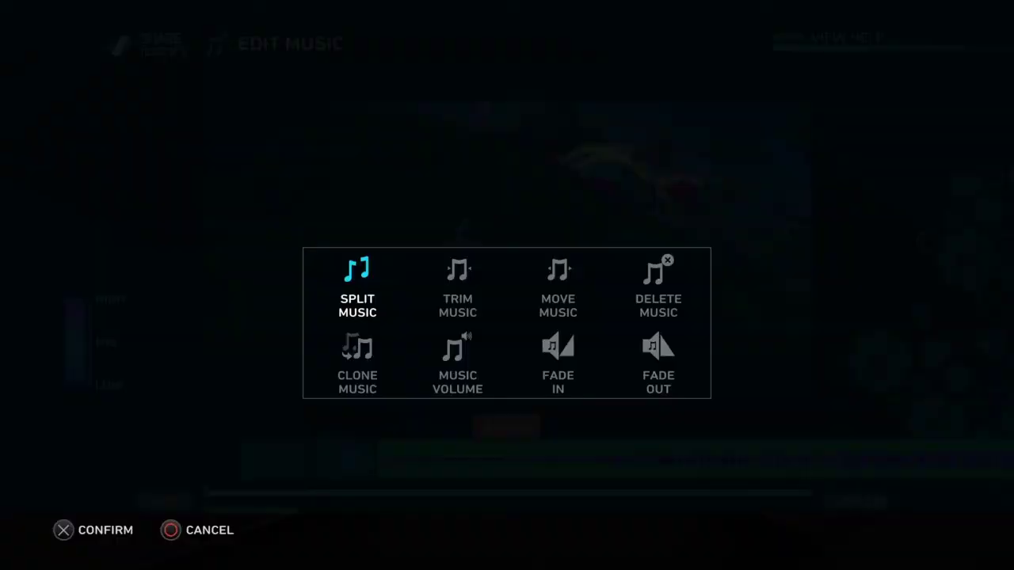
key("Return")
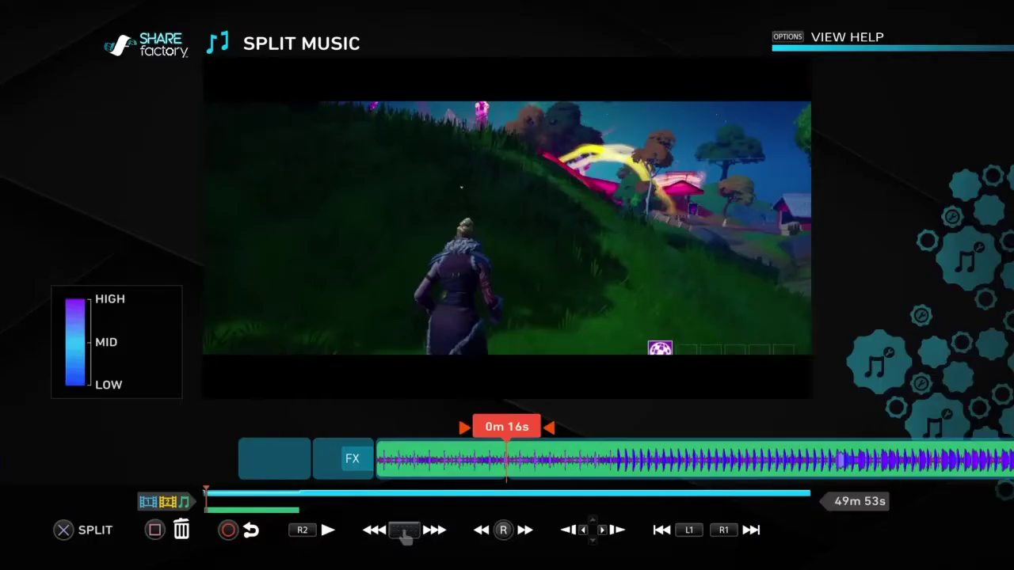
key("Left")
key("Left")
key("Left")
key("Right")
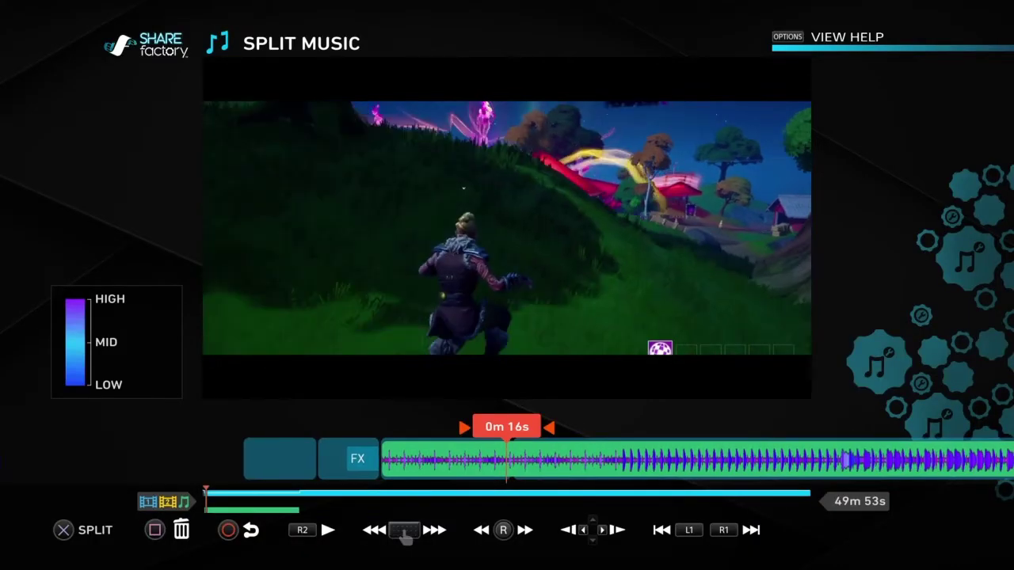
key("Right")
key("Return")
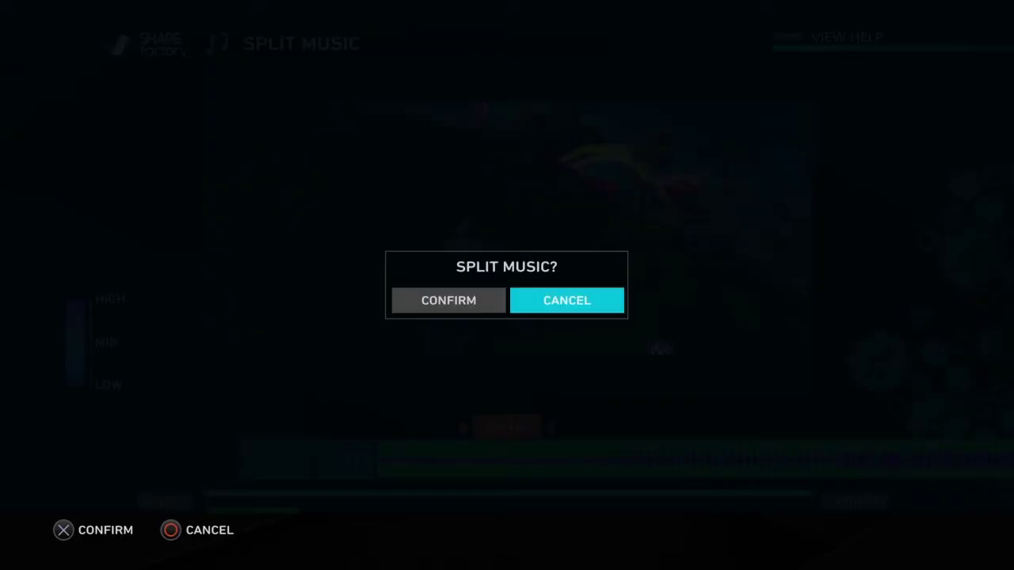
key("Left")
key("Return")
Delete the part of the music that follows the split.
key("Right")
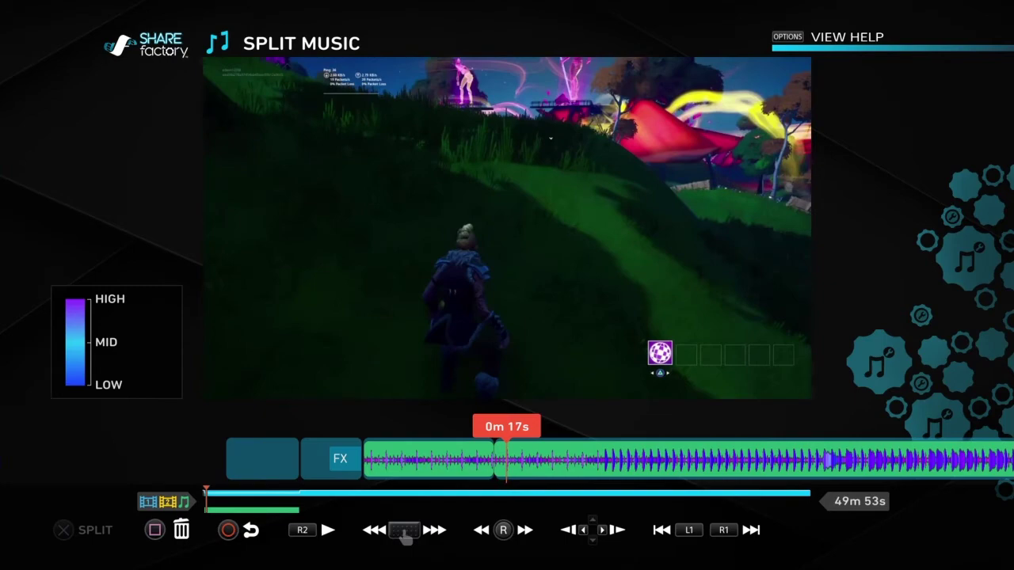
key("Delete")
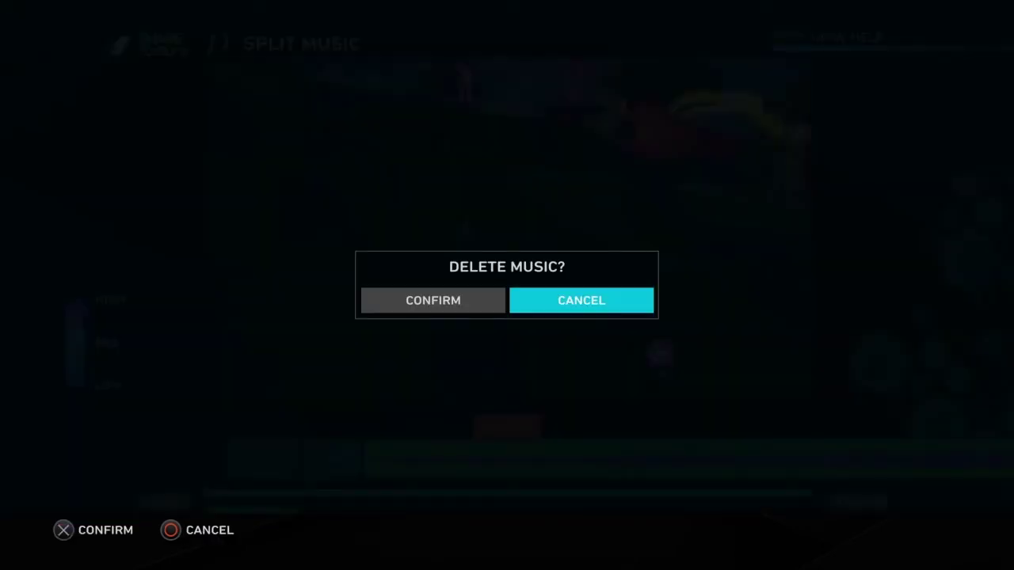
key("Return")
key("Delete")
key("Escape")
key("Right")
key("Left")
key("Delete")
key("Left")
key("Return")
Play the timeline from about 0m 6s past the end of the music to check the shortened track, and leave music splitting.
key("Left")
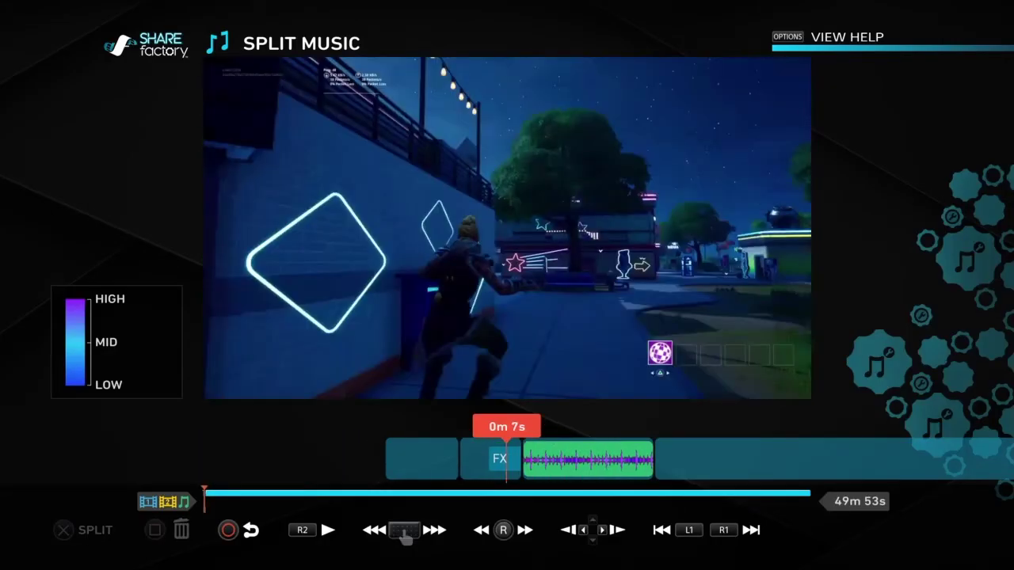
key("Right")
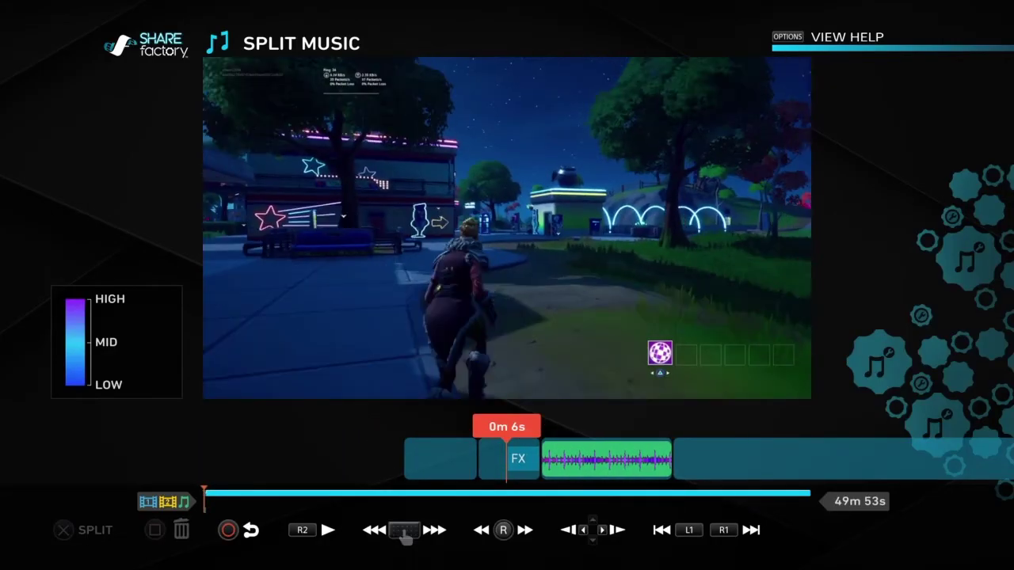
key("space")
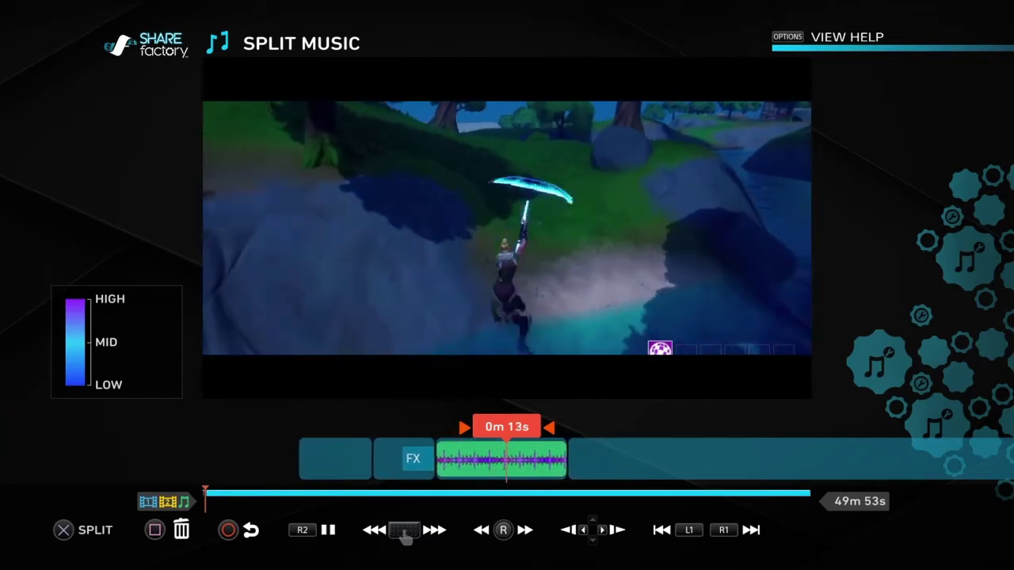
key("space")
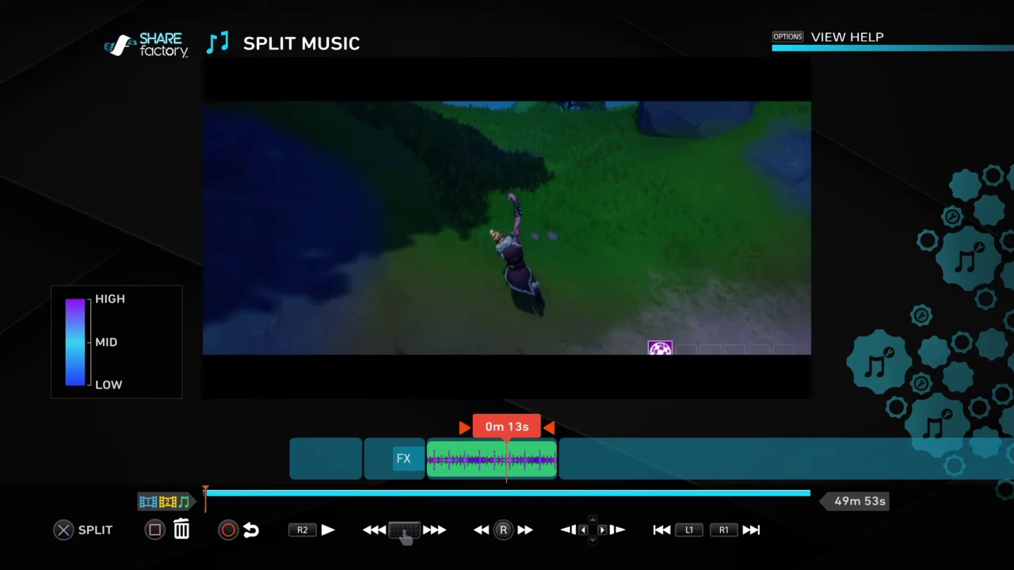
key("Right")
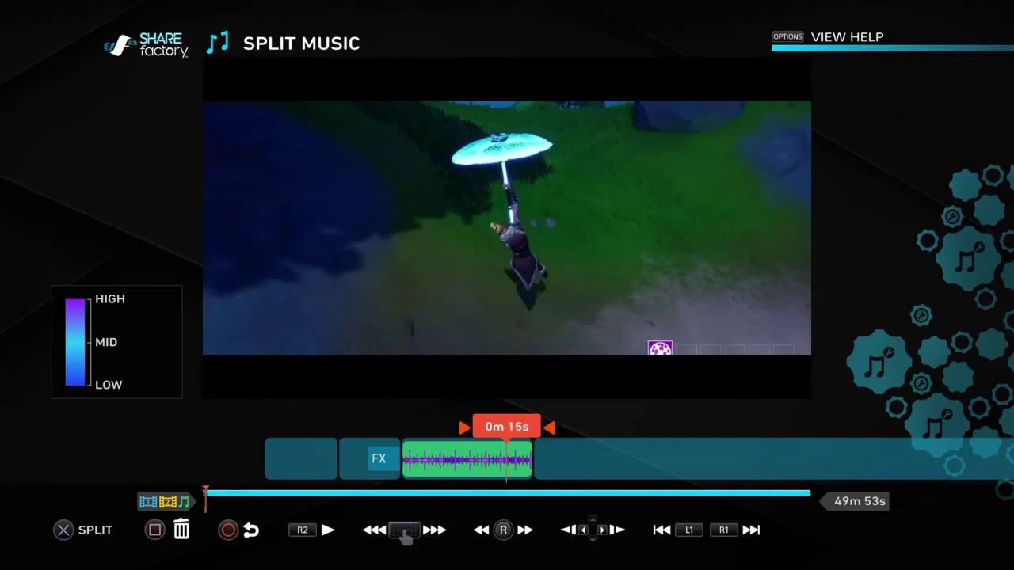
key("Right")
key("Left")
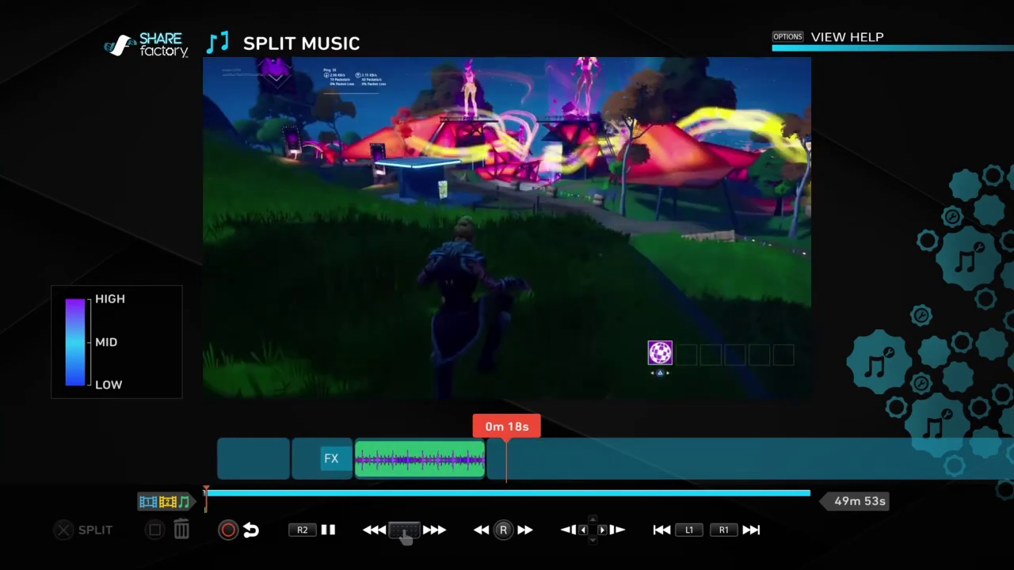
key("Left")
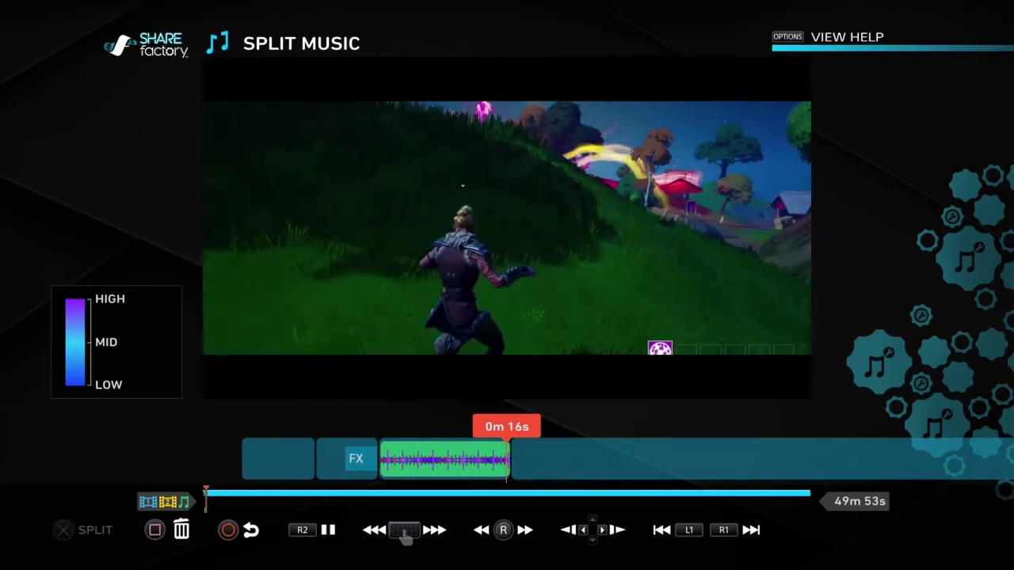
key("Right")
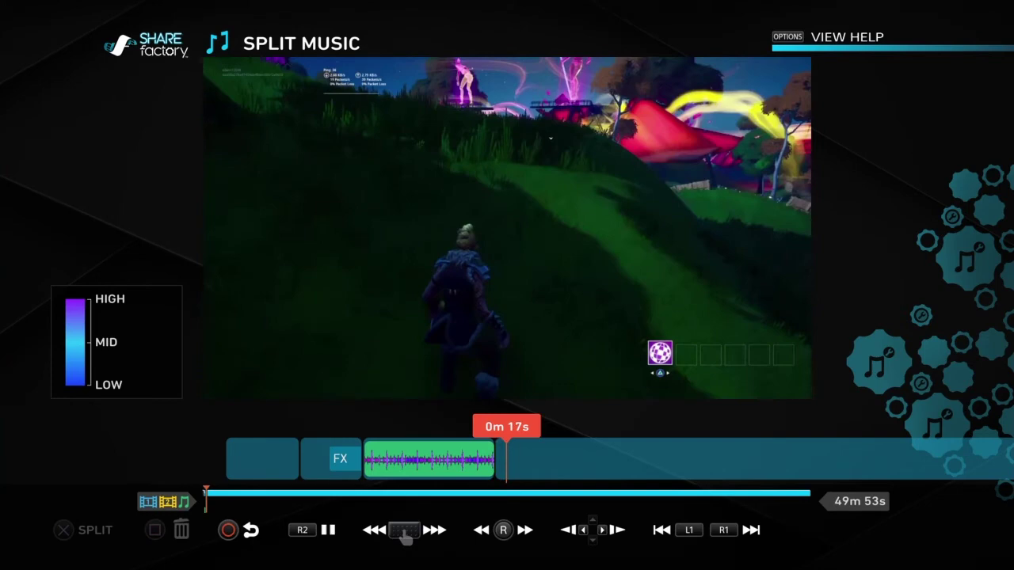
key("Right")
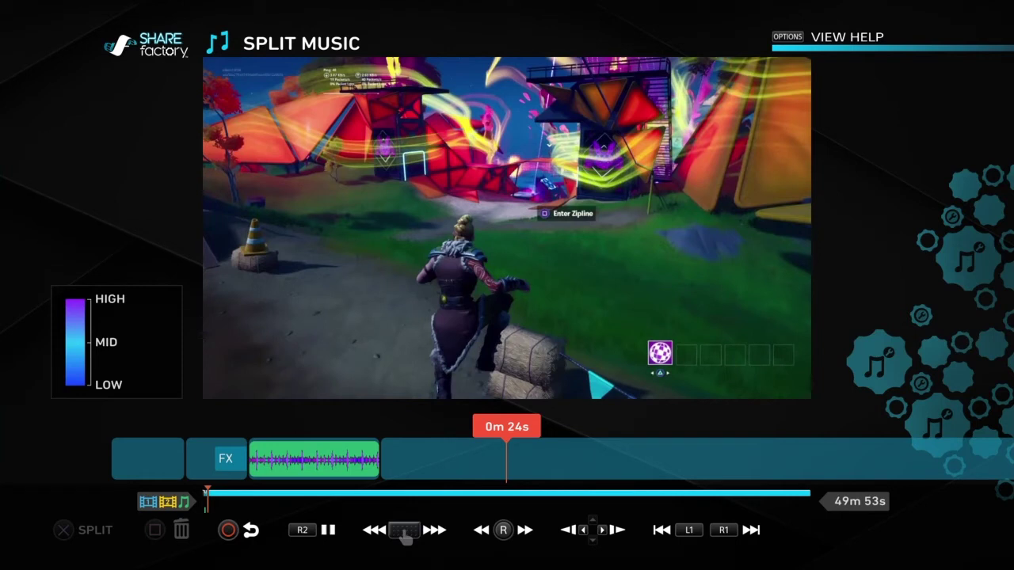
key("Escape")
key("Menu")
key("Escape")
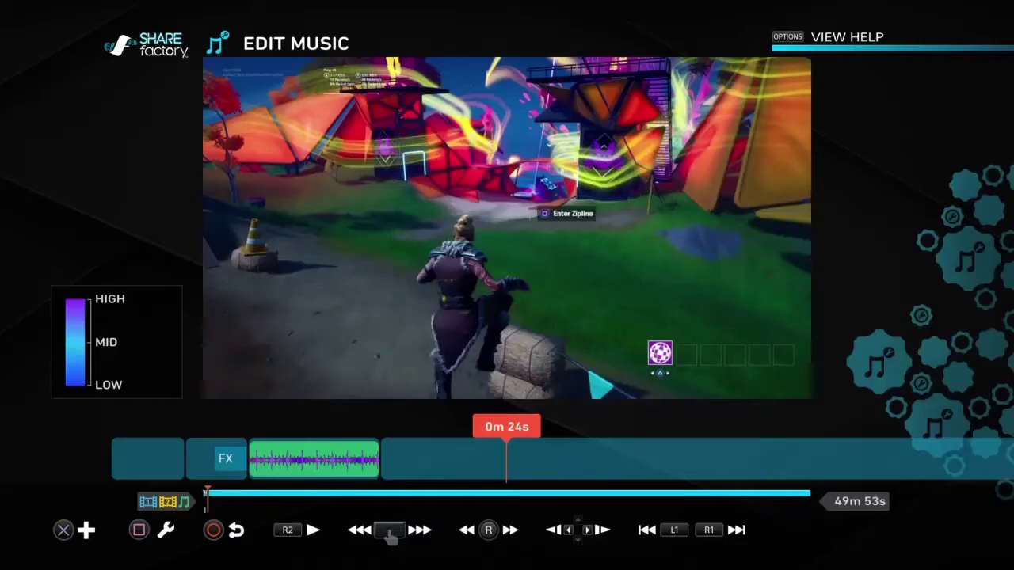
Leave music editing and move the playhead to the shot of the character riding the zipline between two glowing figures.
key("Escape")
key("Right")
key("Left")
key("Left")
key("space")
key("Right")
key("Return")
key("Left")
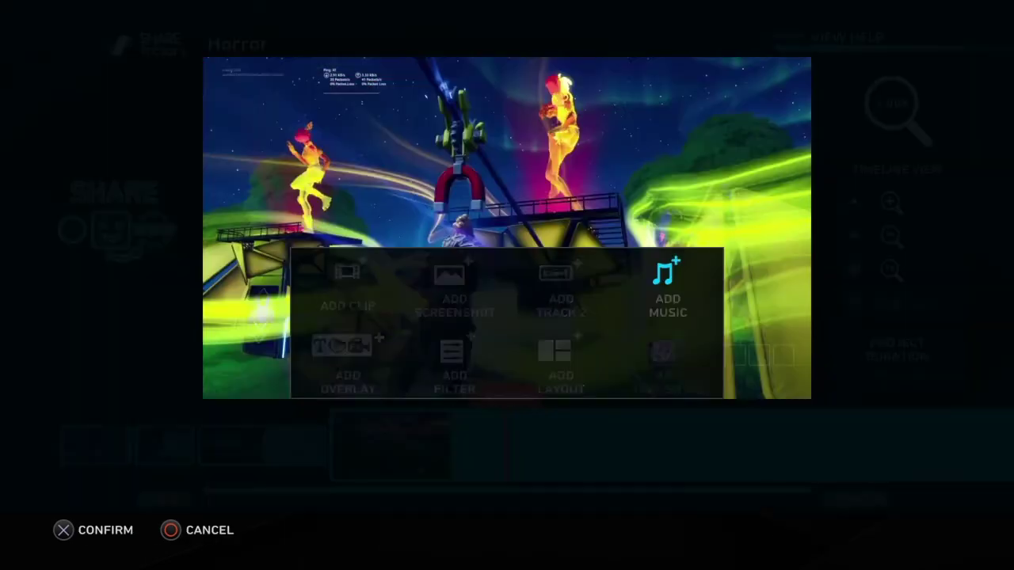
key("Escape")
Split the clip that follows the letterboxed section at the zipline shot.
key("Menu")
key("Left")
key("Left")
key("Left")
key("Left")
key("Left")
key("Left")
key("Left")
key("Return")
key("Delete")
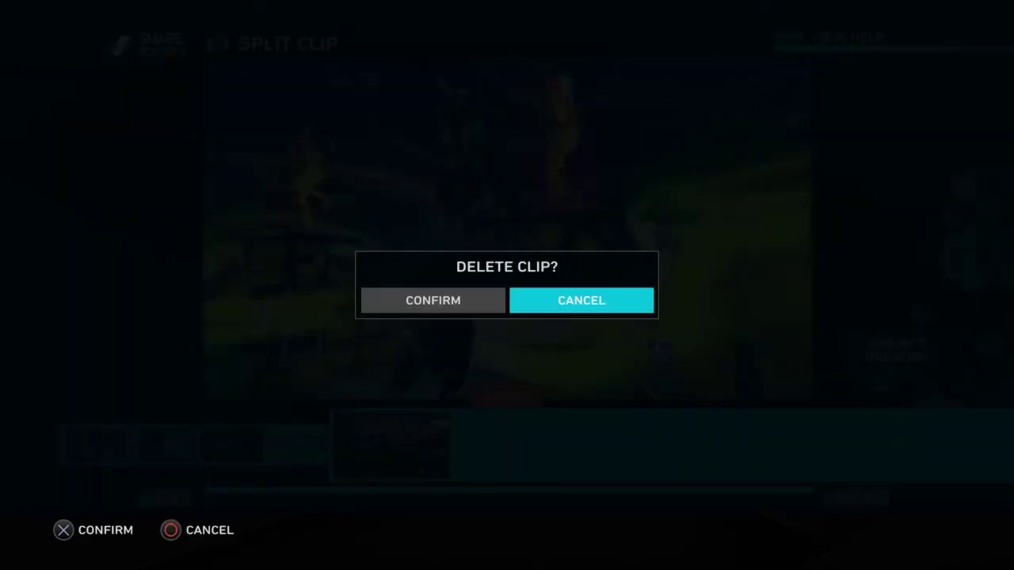
key("Escape")
key("Return")
key("Escape")
key("Return")
key("Left")
key("Return")
key("Left")
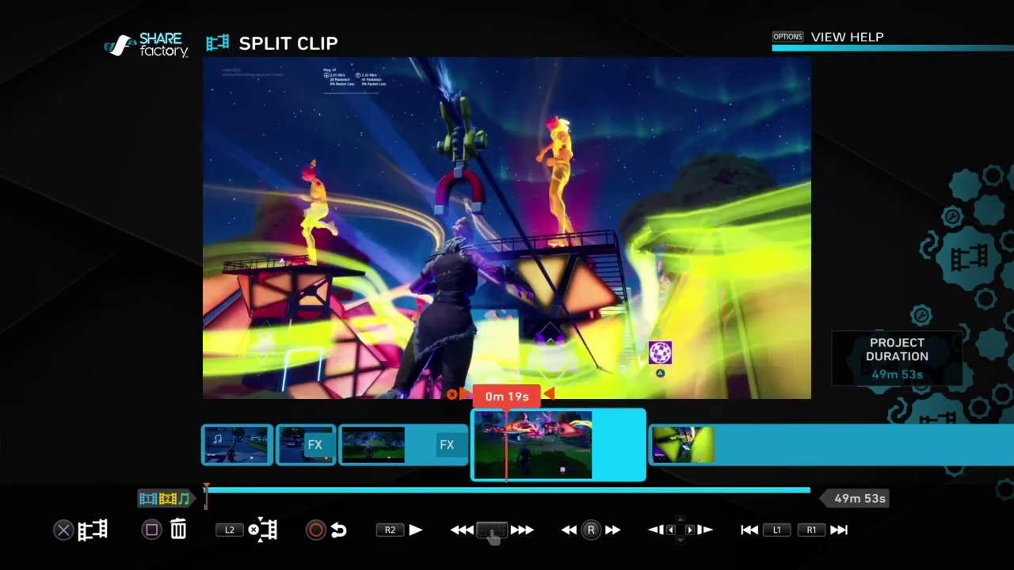
Move the playhead to the start of the clip just after the letterboxed section, at about 0m 17s, and leave clip splitting.
key("Right")
key("Left")
key("Right")
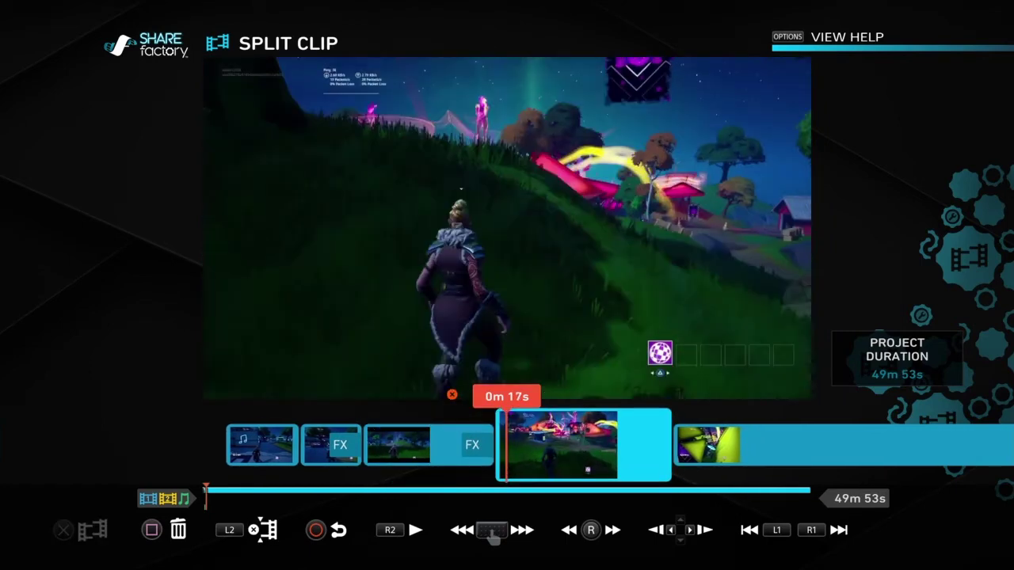
key("Left")
key("Left")
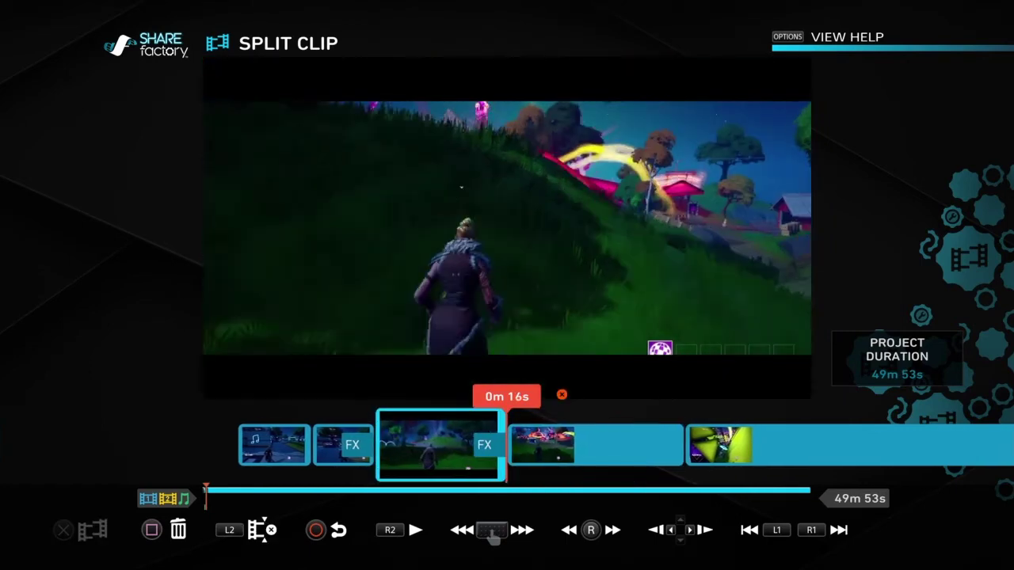
key("Right")
key("Delete")
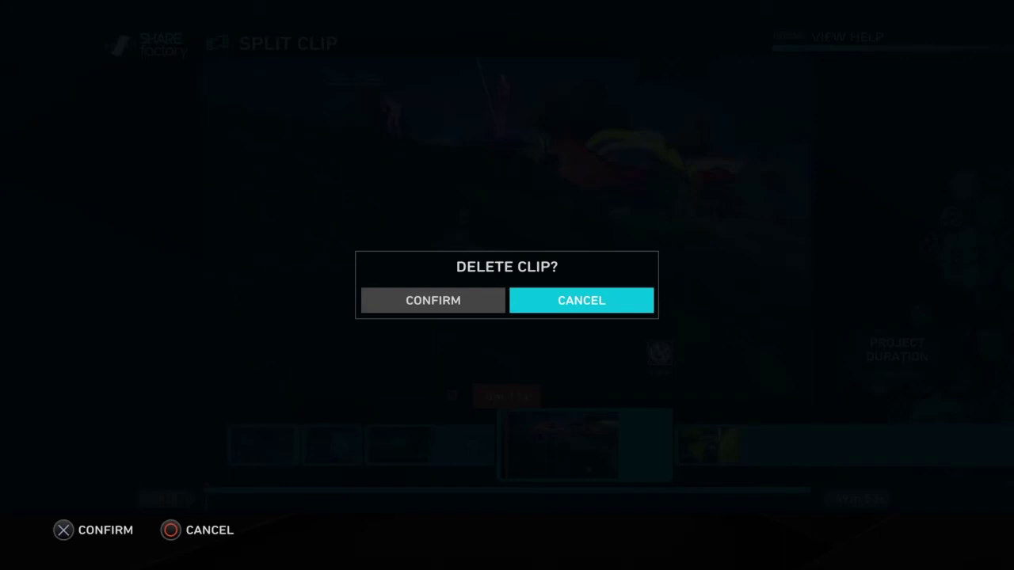
key("Escape")
key("Escape")
Start adding a text overlay to the clip at about 0m 17s.
key("Return")
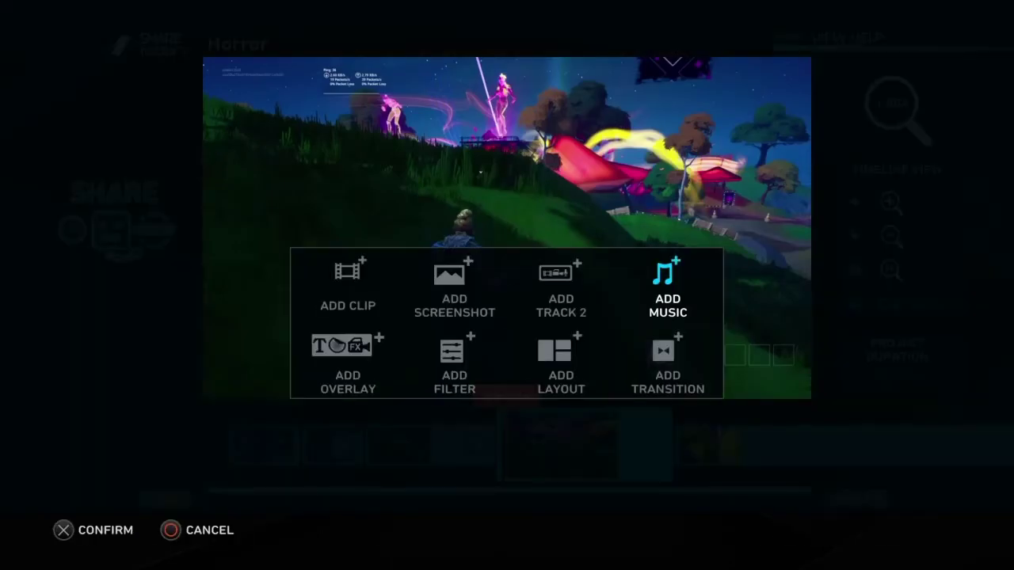
key("Left")
key("Left")
key("Down")
key("Left")
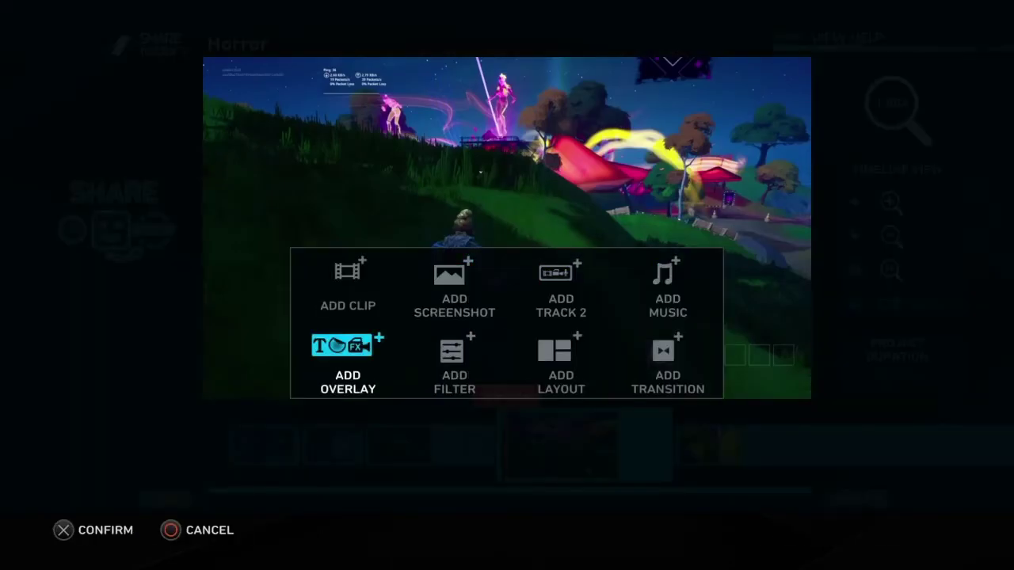
key("Return")
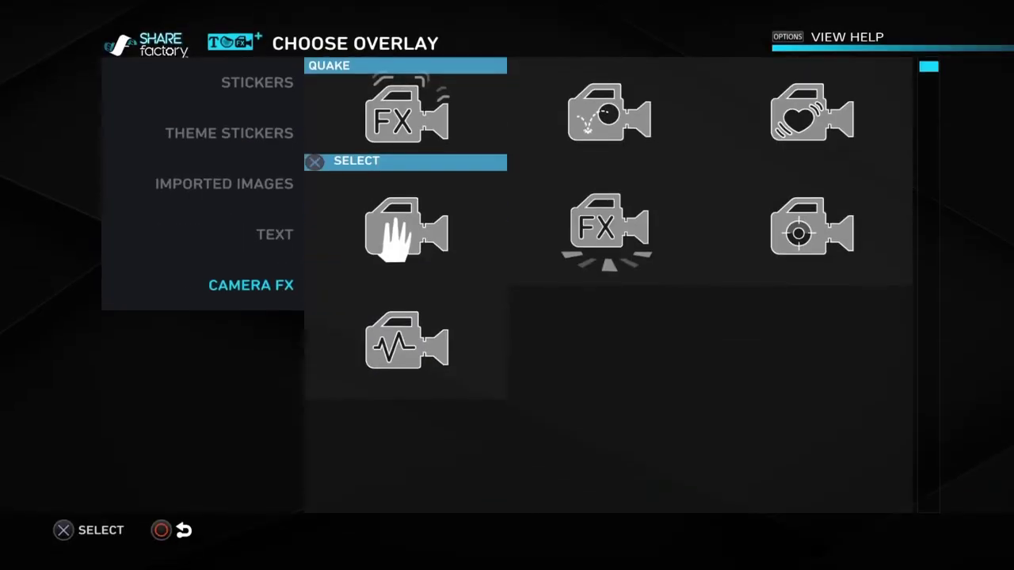
key("Left")
key("Up")
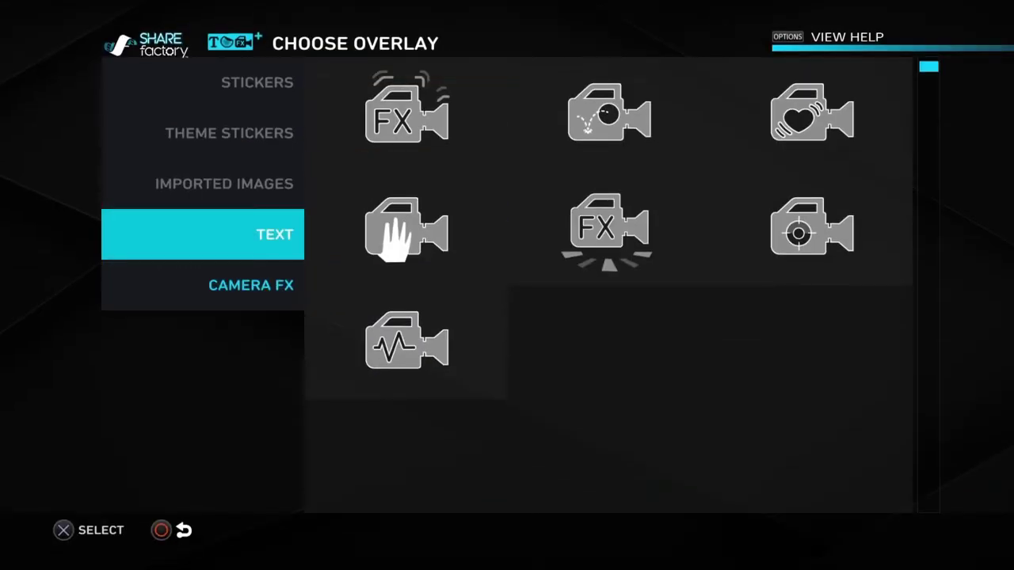
Examine the available text overlay styles from the first one downward and return to the first.
key("Right")
key("Right")
key("Down")
key("Down")
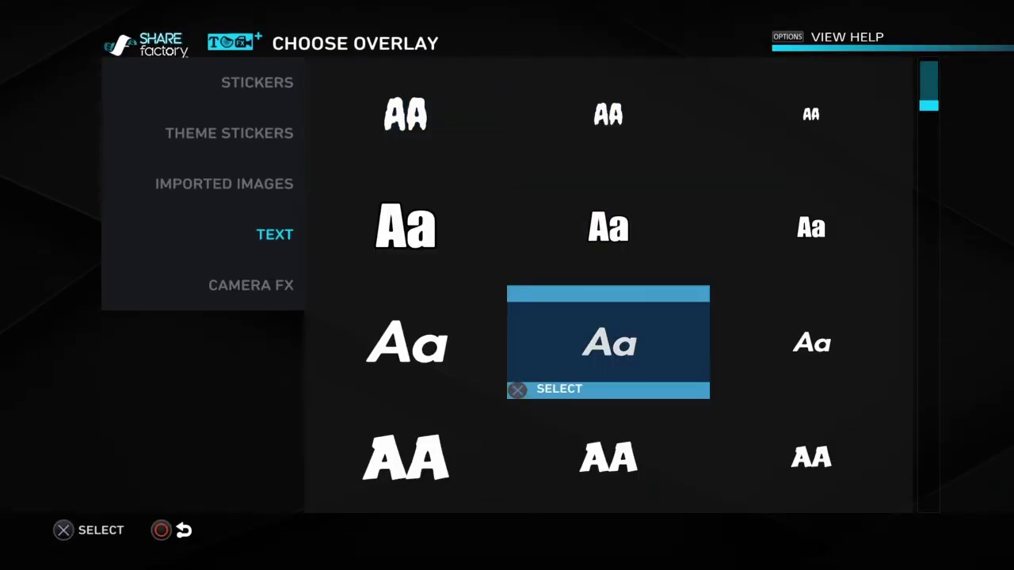
key("Down")
key("Down")
key("Left")
key("Up")
key("Down")
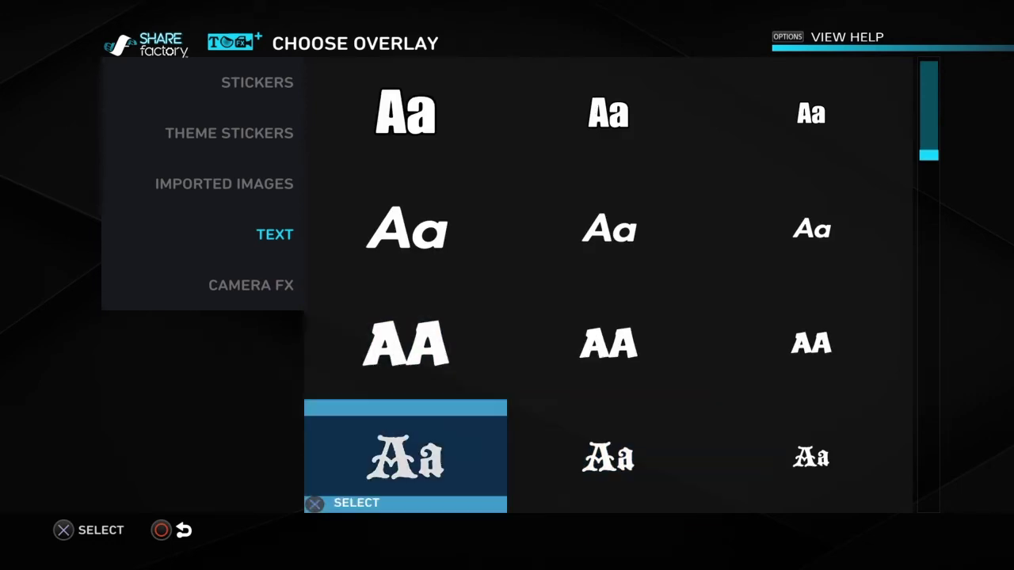
key("Down")
key("Down")
key("Down")
key("Up")
key("Up")
key("Up")
key("Up")
key("Up")
key("Up")
key("Up")
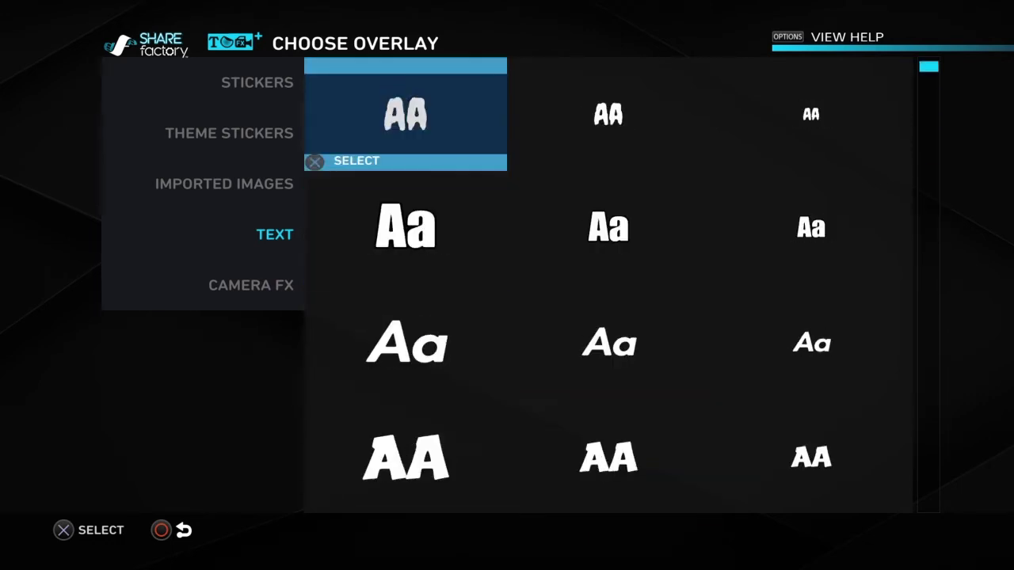
Choose the largest size of the bold serif text style for the overlay.
key("Down")
key("Down")
key("Down")
key("Up")
key("Up")
key("Down")
key("Down")
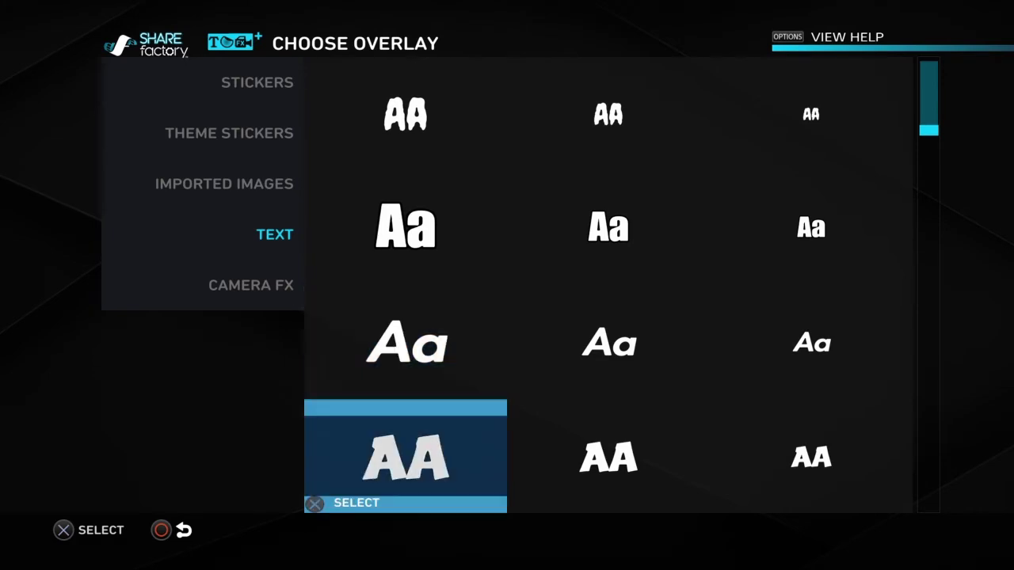
key("Down")
key("Down")
key("Down")
key("Up")
key("Return")
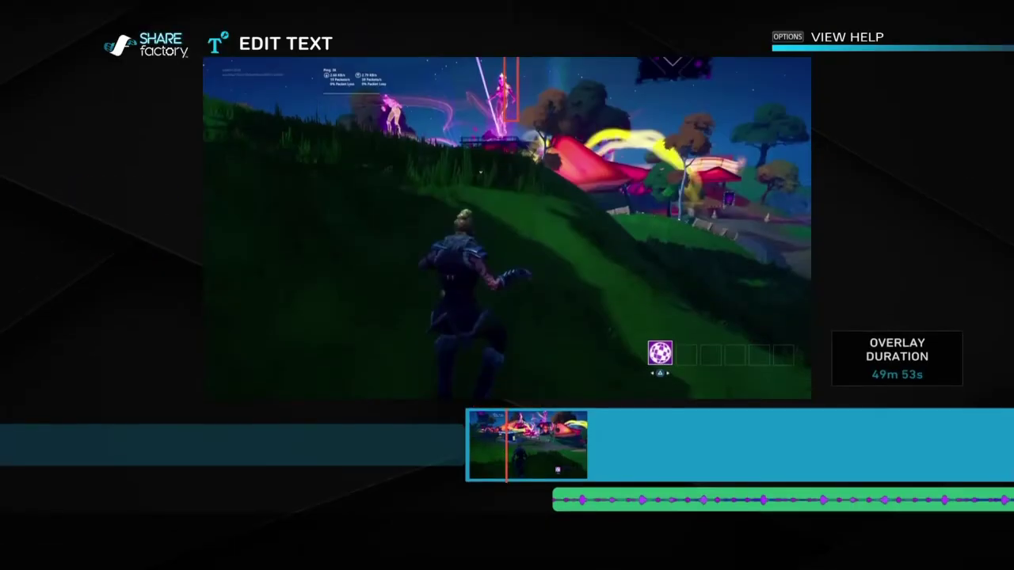
Enter WASSUP as the overlay text and add it to the clip that starts after the letterboxed section.
type("WAS")
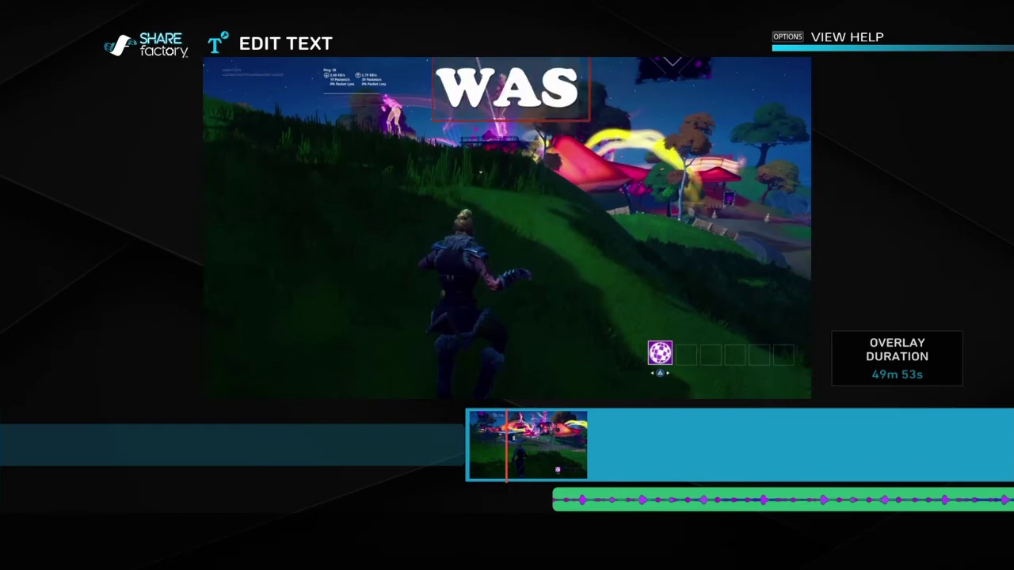
type("SUP")
key("Return")
key("Left")
key("Left")
key("Left")
key("Right")
key("Left")
key("Left")
key("Right")
key("Left")
key("Return")
key("Escape")
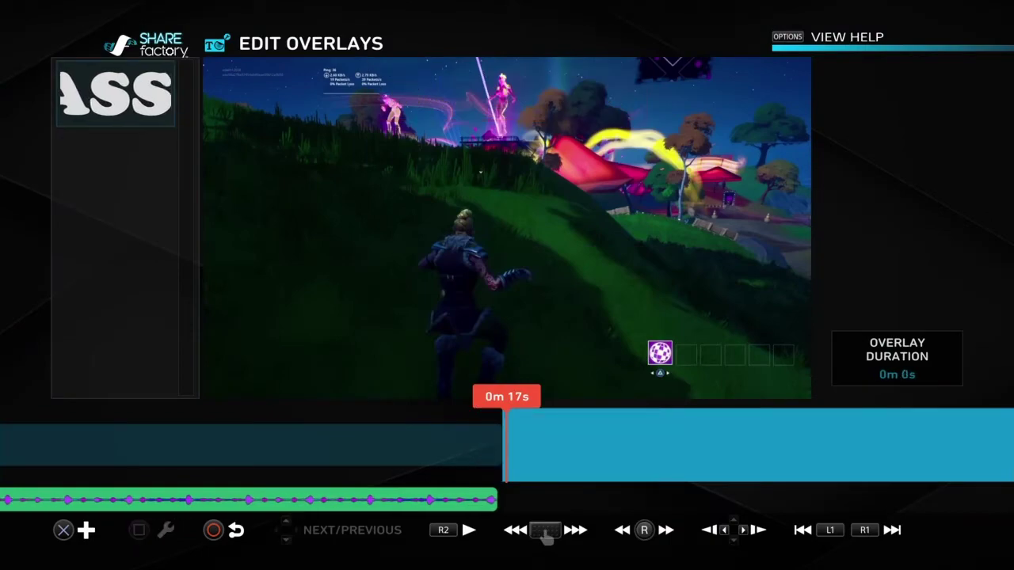
Play the clip from about 0m 17s to 0m 20s to check the text overlay, and leave overlay editing.
key("space")
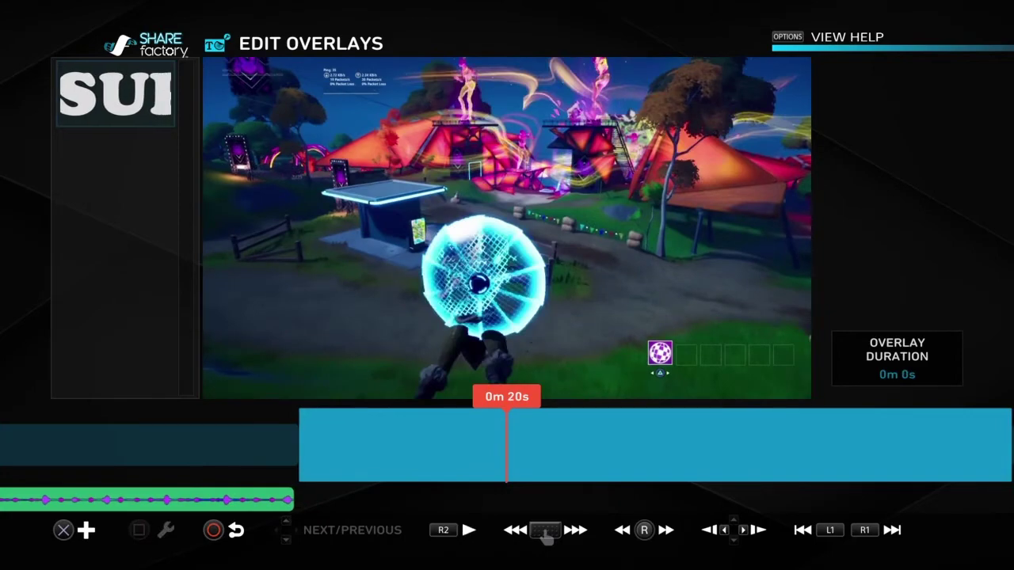
key("space")
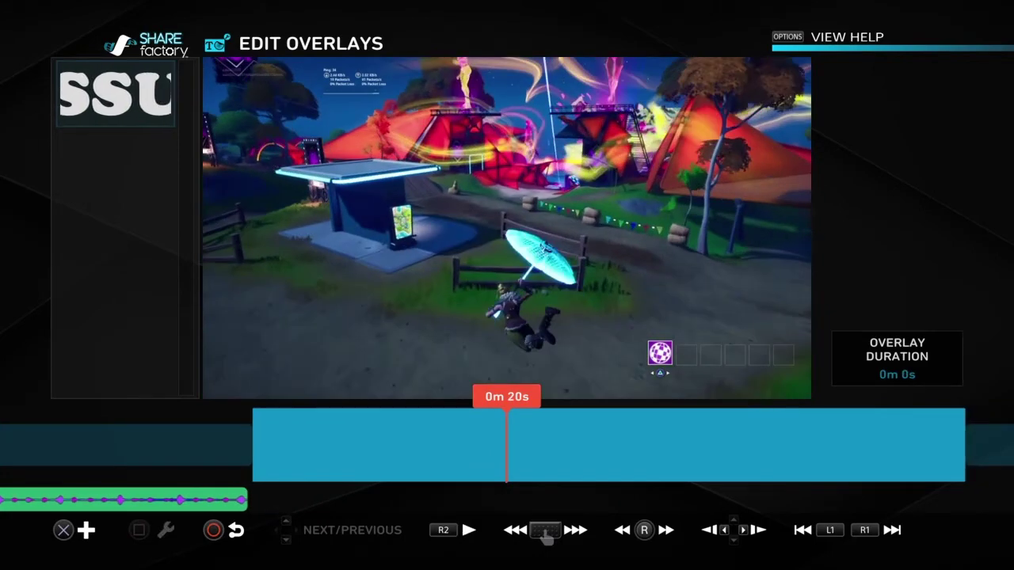
key("Right")
key("Escape")
Split the long clip that follows the text overlay clip at 0m 39s.
key("Right")
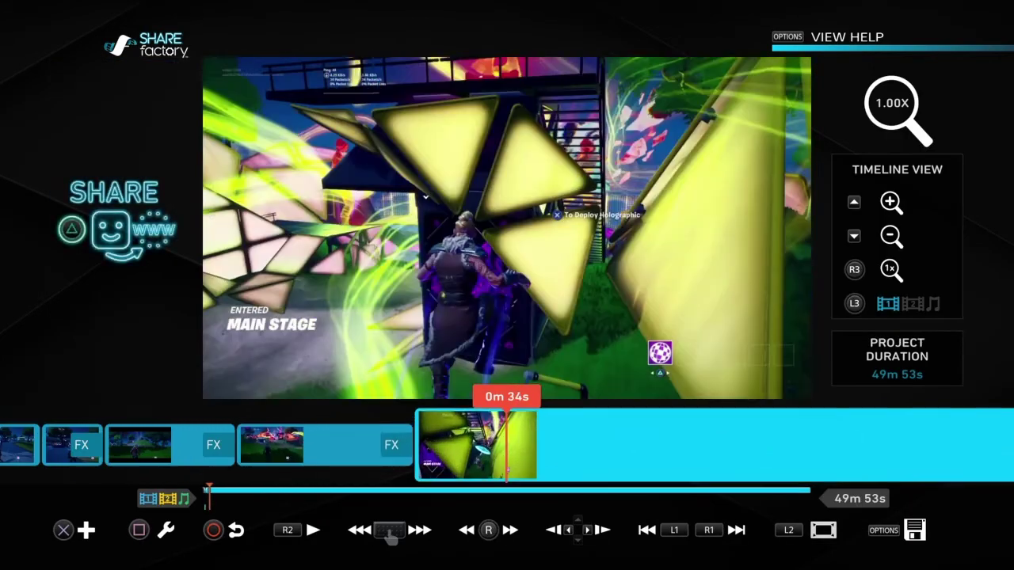
key("Left")
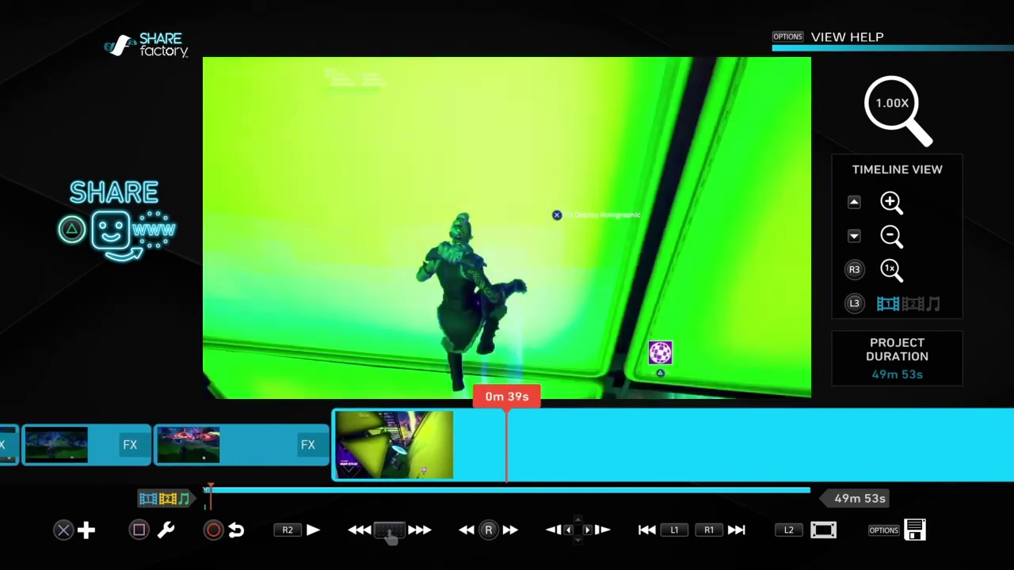
key("Return")
key("Right")
key("Return")
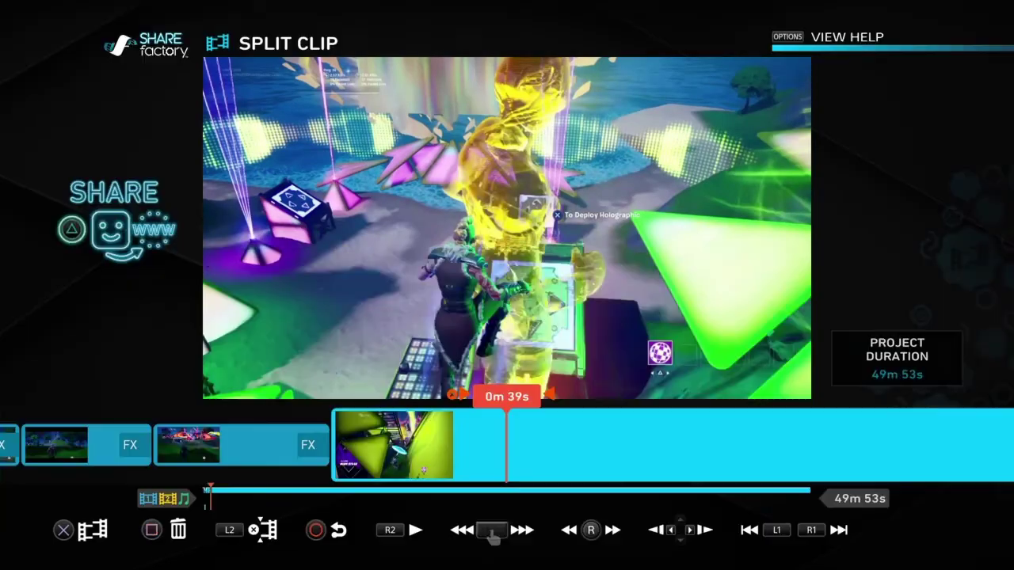
key("Return")
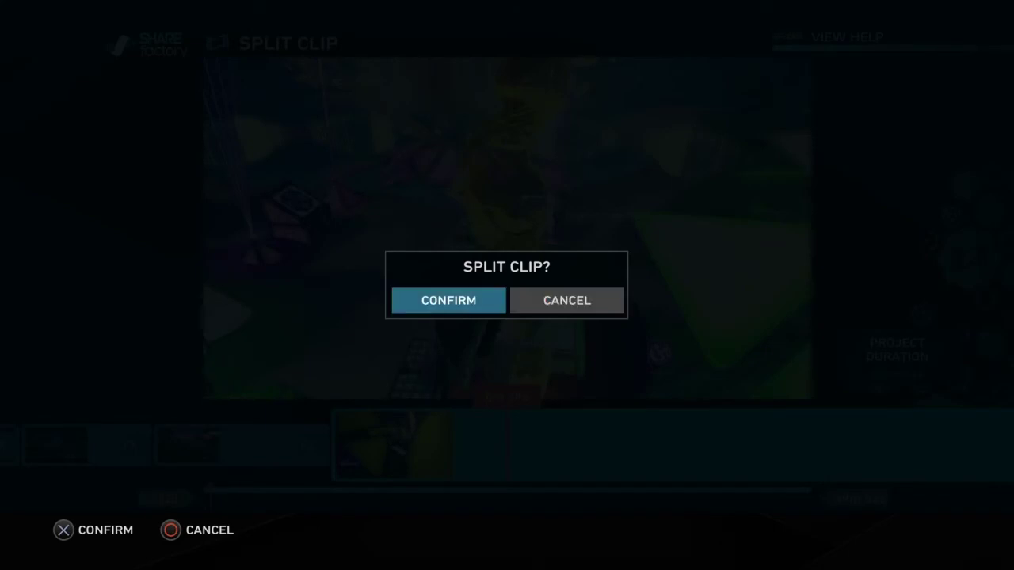
key("Return")
Split the remaining footage again further along and delete the section between the two cuts.
key("Right")
key("Return")
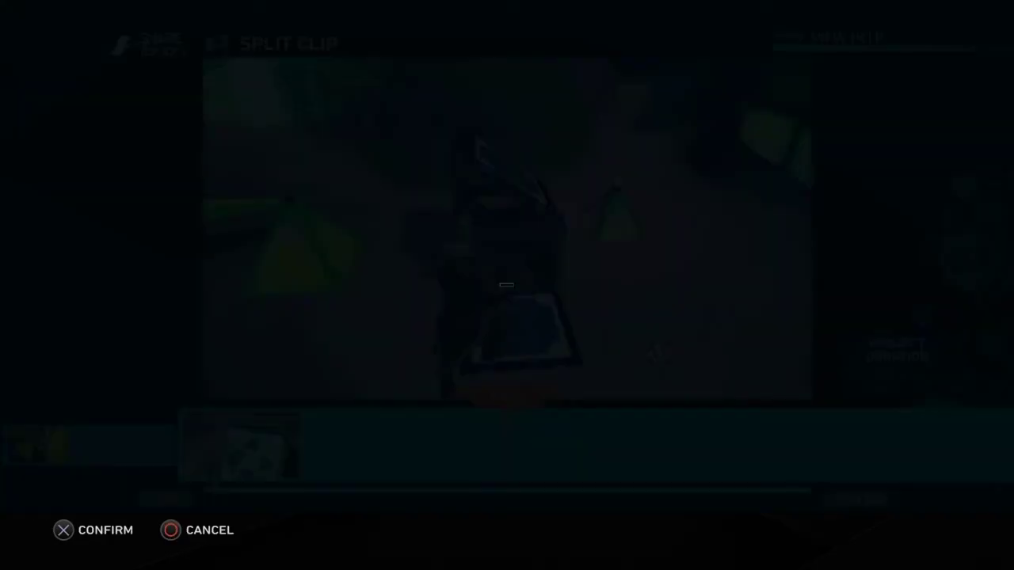
key("Return")
key("Left")
key("Delete")
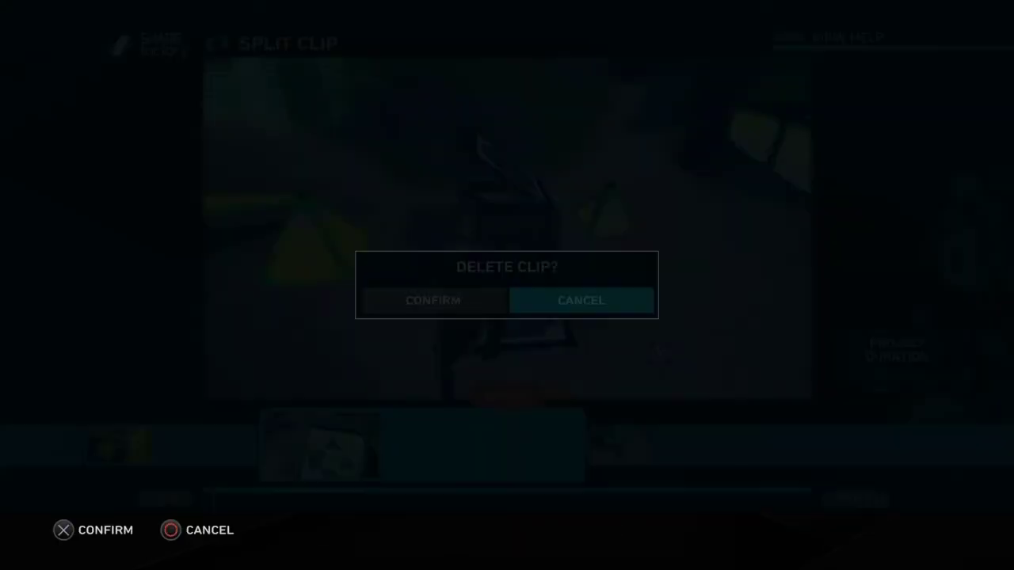
key("Return")
Return the playhead to the cut at 0m 39s and leave clip splitting.
key("Left")
key("Right")
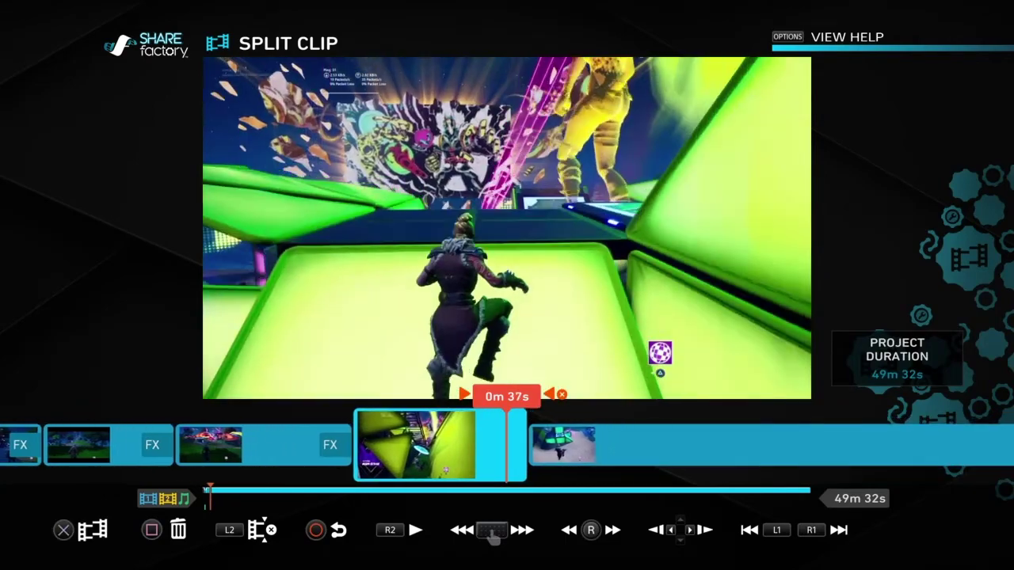
key("Left")
key("Right")
key("Left")
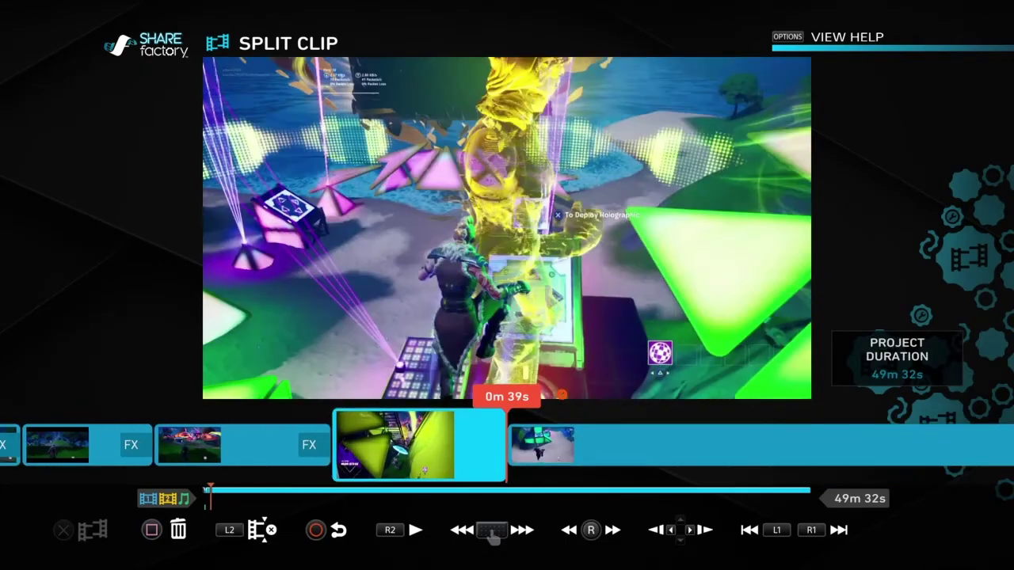
key("Delete")
key("Escape")
key("Escape")
Start adding a transition at the 0m 39s cut and look through the Cinematic, Dissolves and Wipes categories.
key("Return")
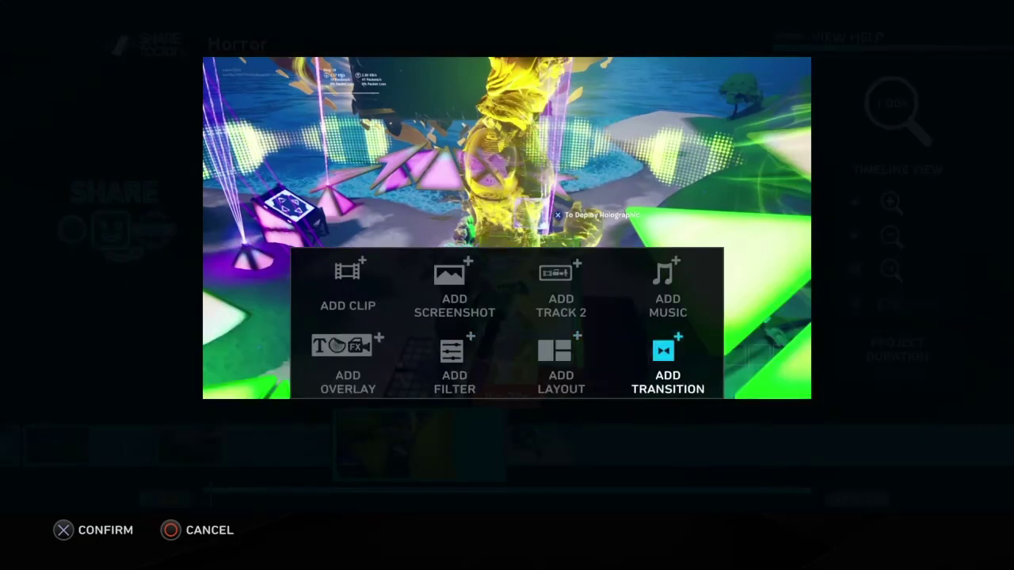
key("Return")
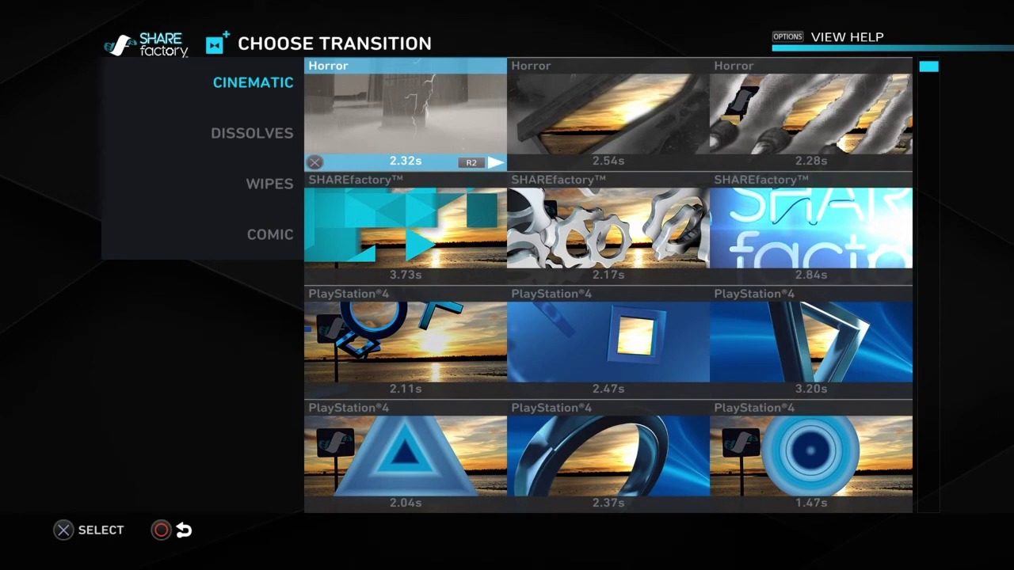
key("Left")
key("Down")
key("Down")
key("Up")
key("Up")
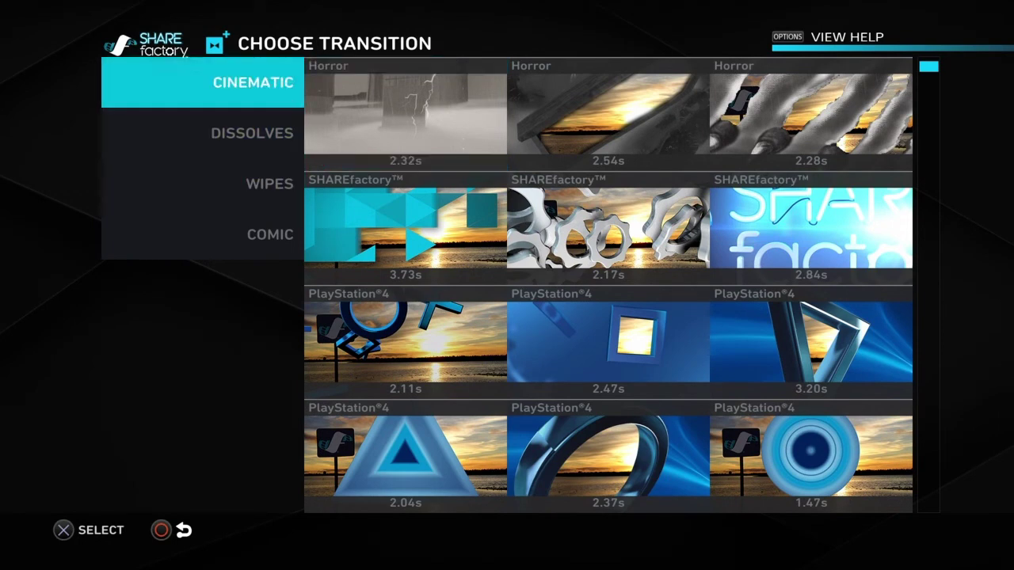
key("Down")
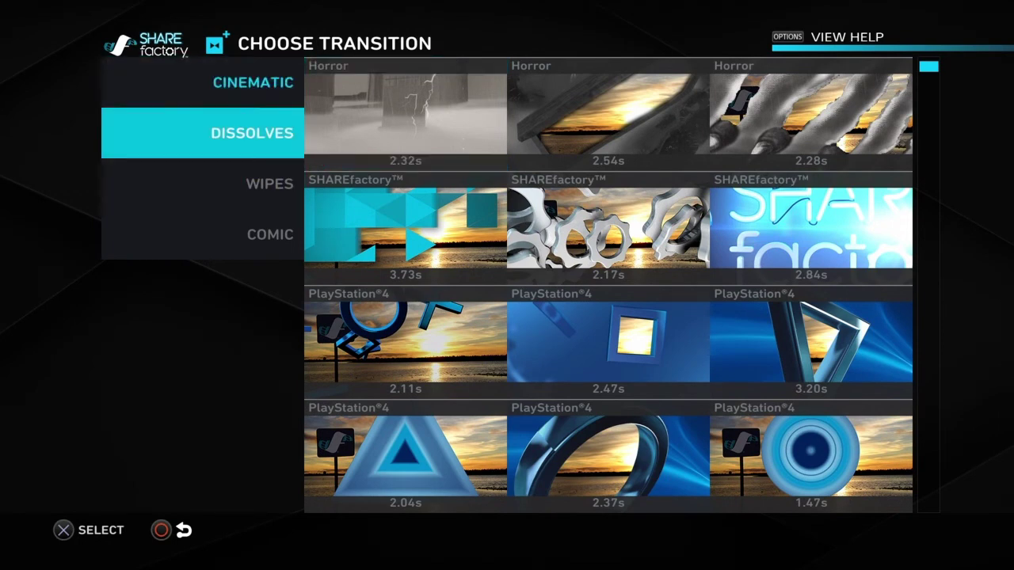
key("Return")
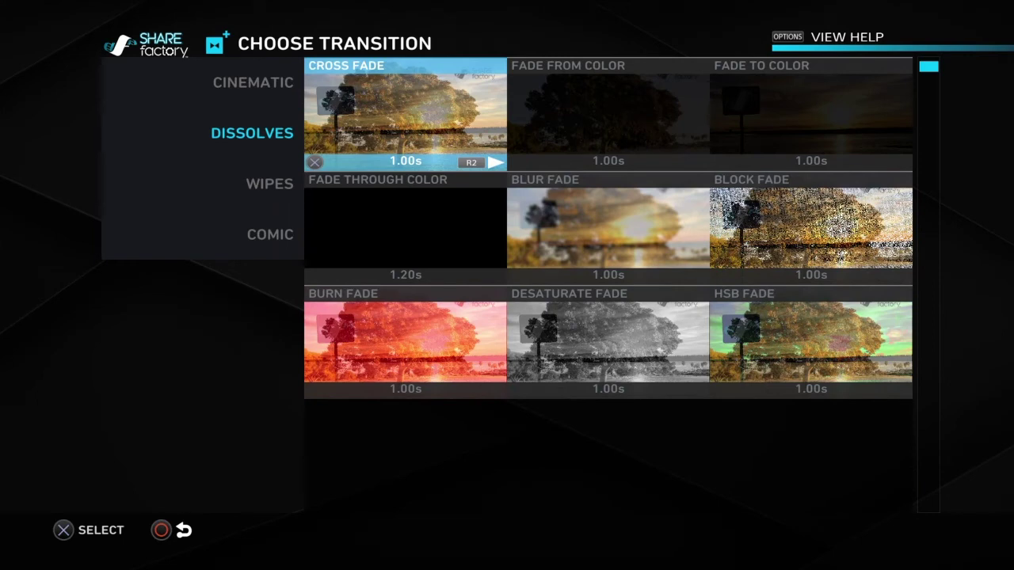
key("Left")
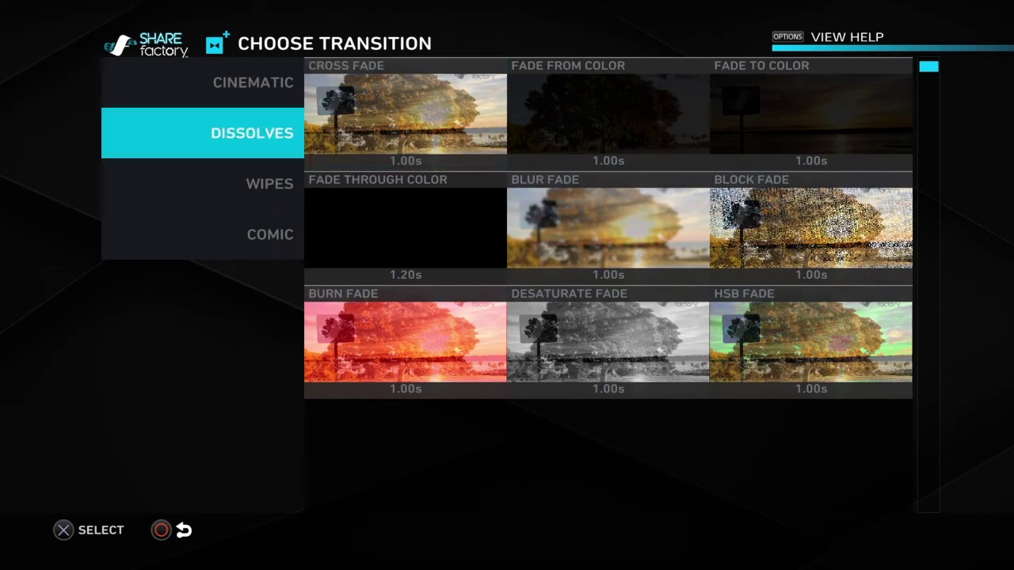
key("Down")
key("Return")
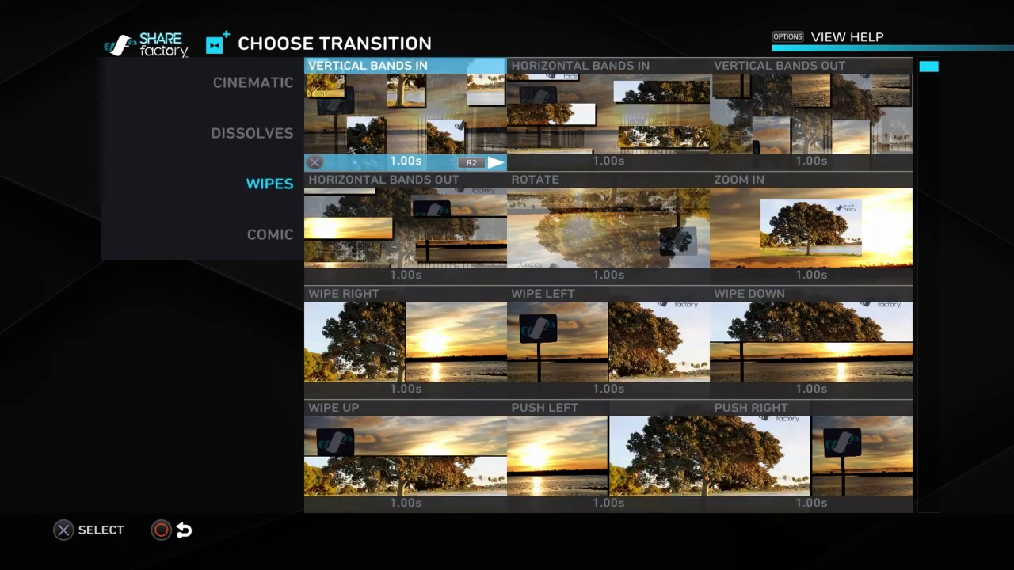
Add the 1.00s Blur Fade transition from the Dissolves category at the 0m 39s cut.
key("Left")
key("Up")
key("Return")
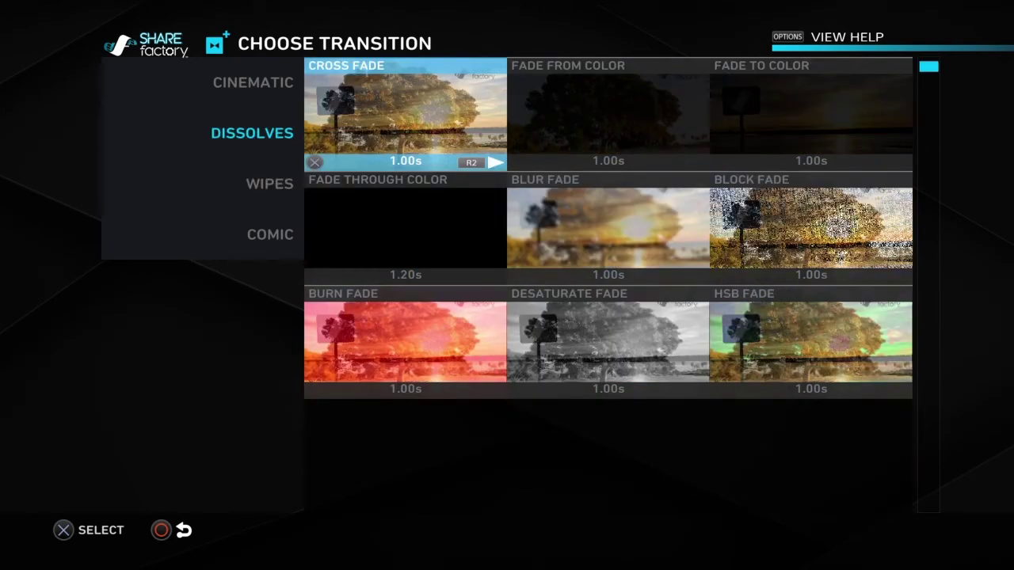
key("Right")
key("Down")
key("Left")
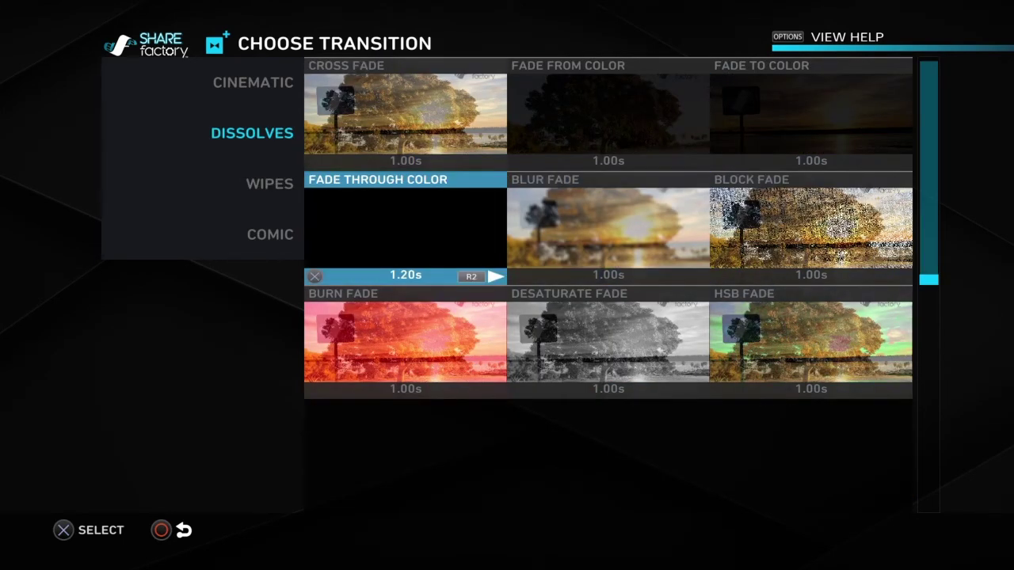
key("Right")
key("Right")
key("Left")
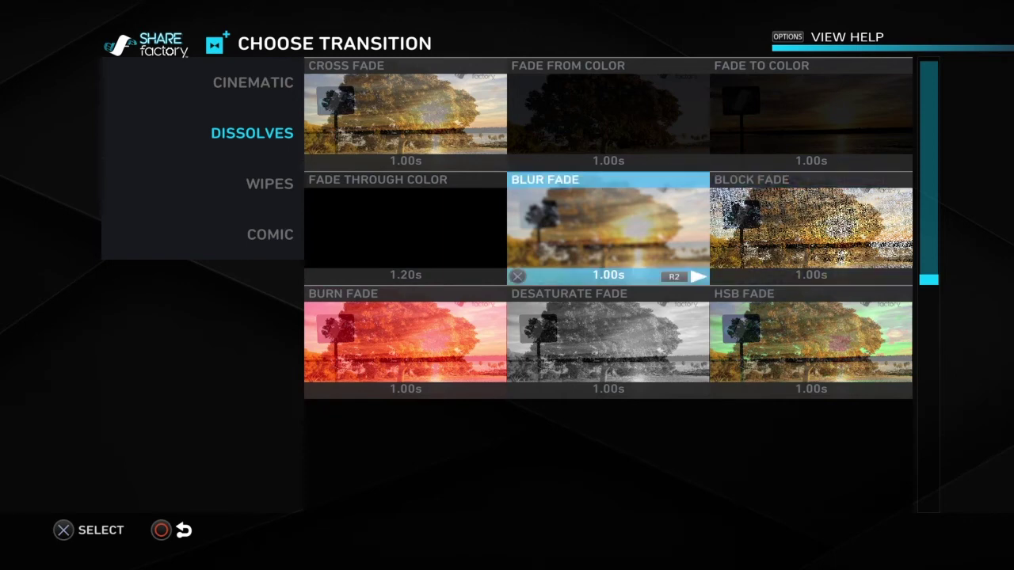
key("Right")
key("Up")
key("Left")
key("Down")
key("Right")
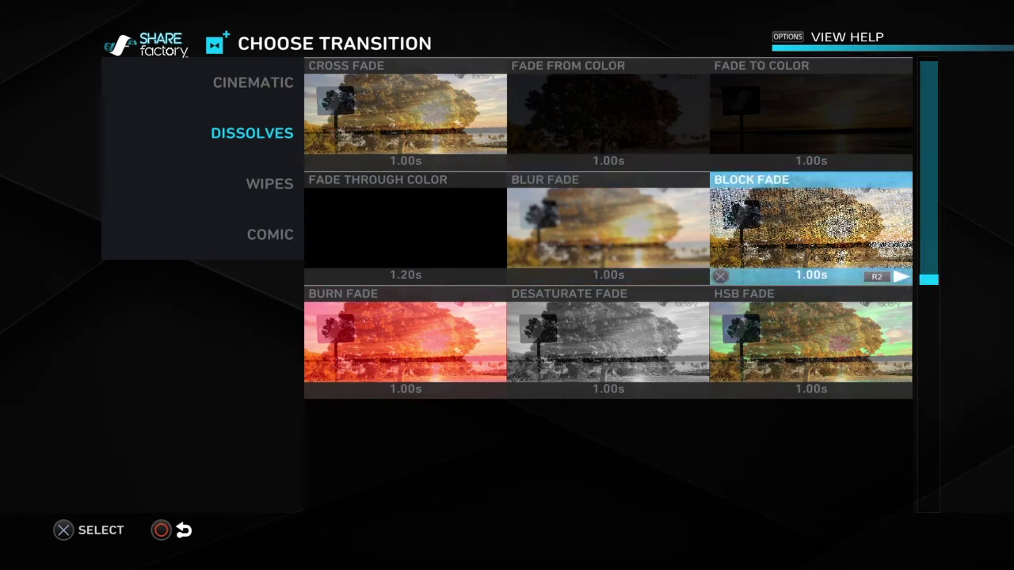
key("Left")
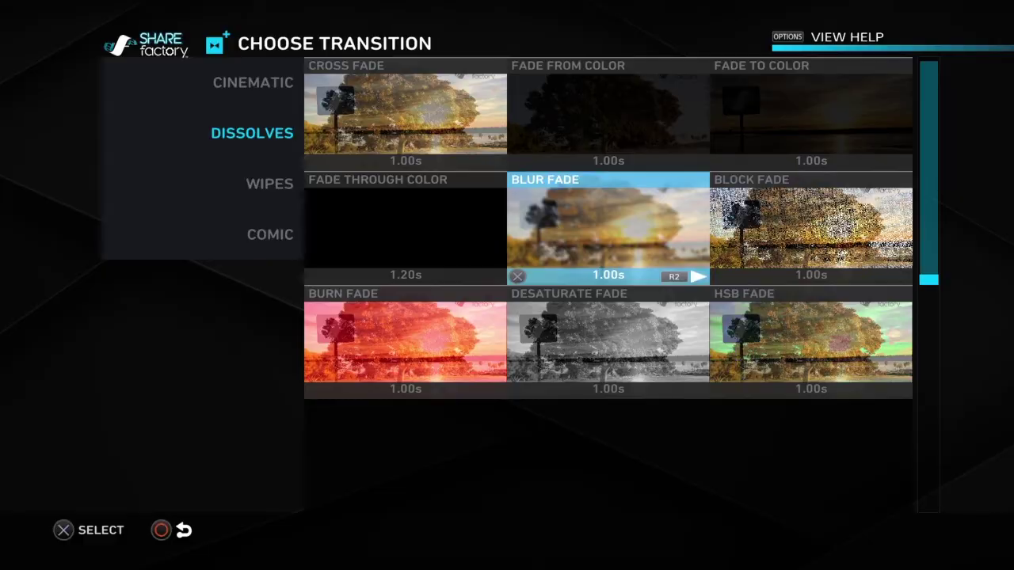
key("Return")
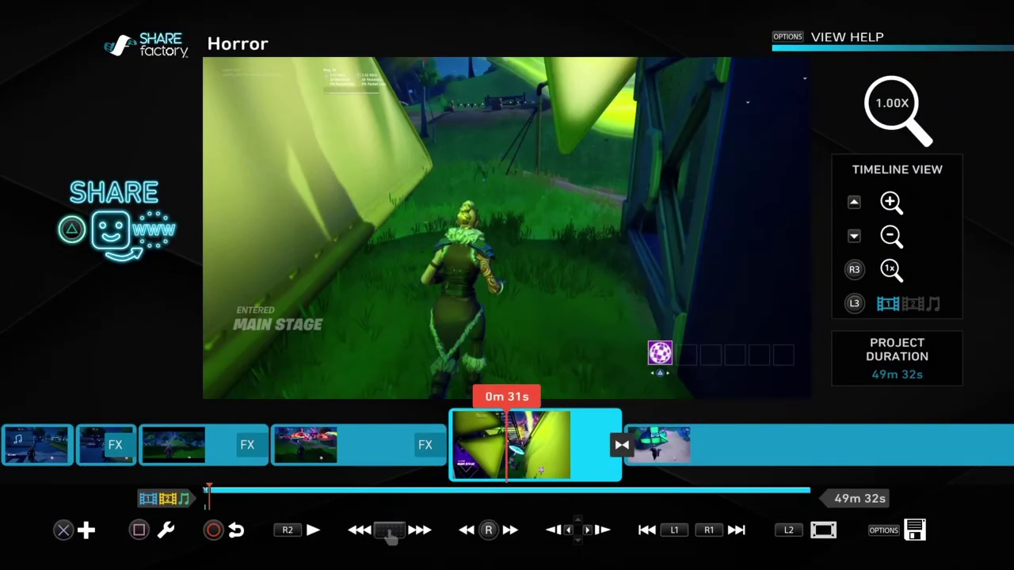